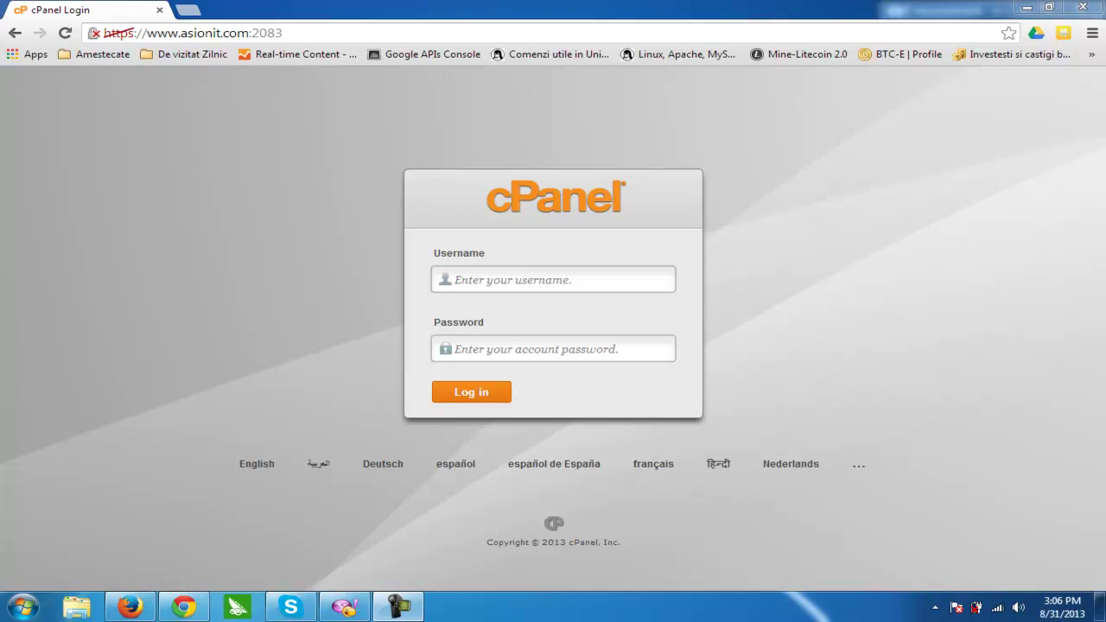
# - Fill in the account username and password on the cPanel login page at port 2083
pyautogui.click(311, 35)
pyautogui.click(317, 35)
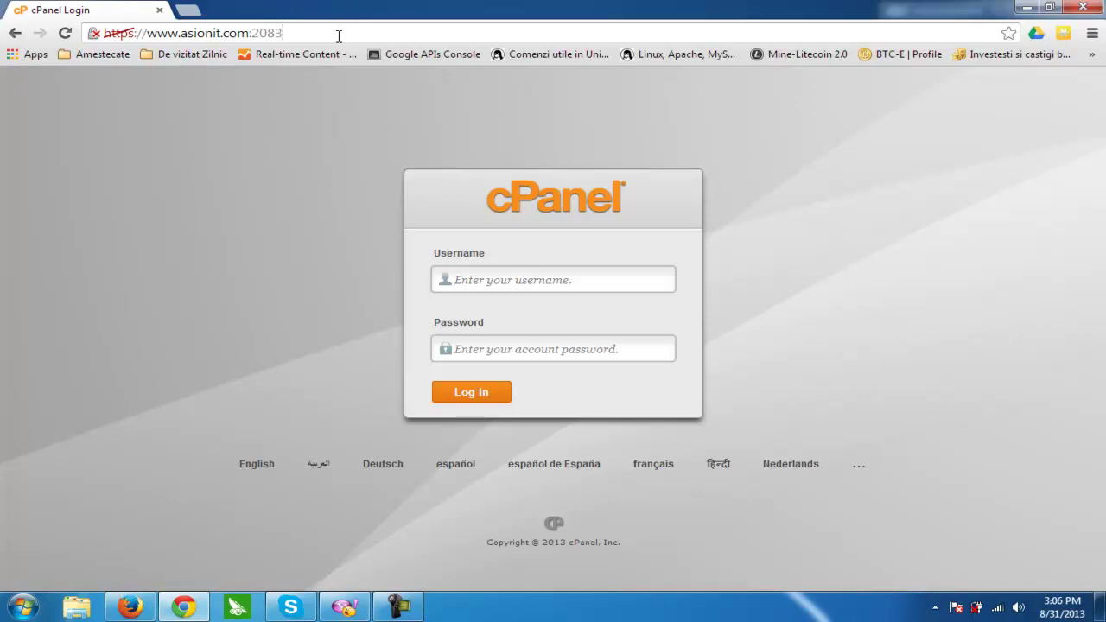
pyautogui.click(511, 279)
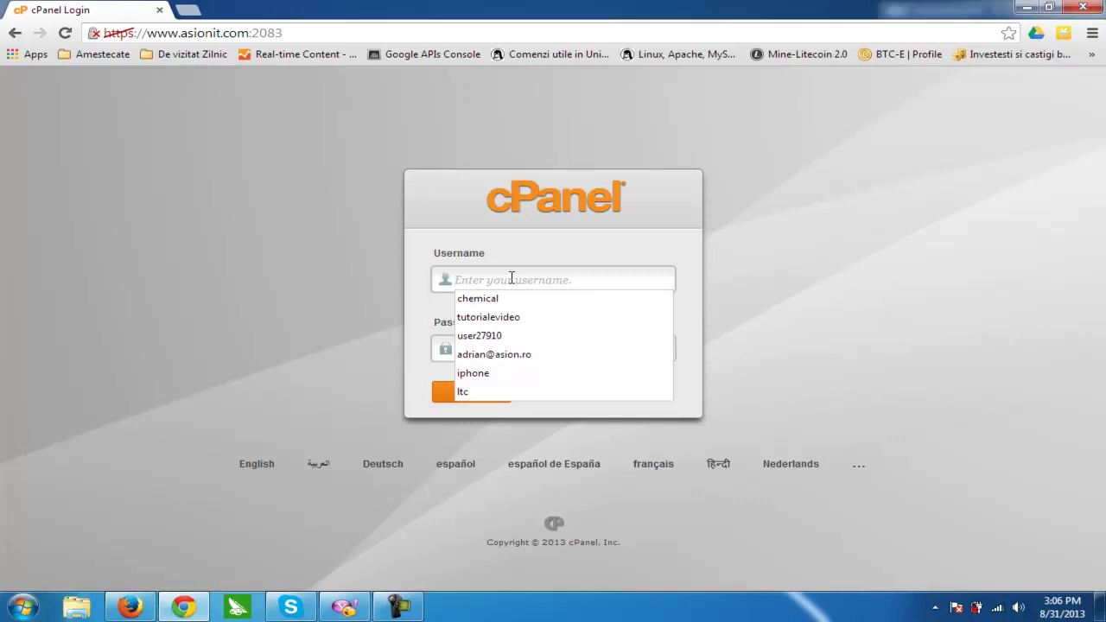
pyautogui.write('asion')
pyautogui.press('Tab')
pyautogui.write('••••••••••')
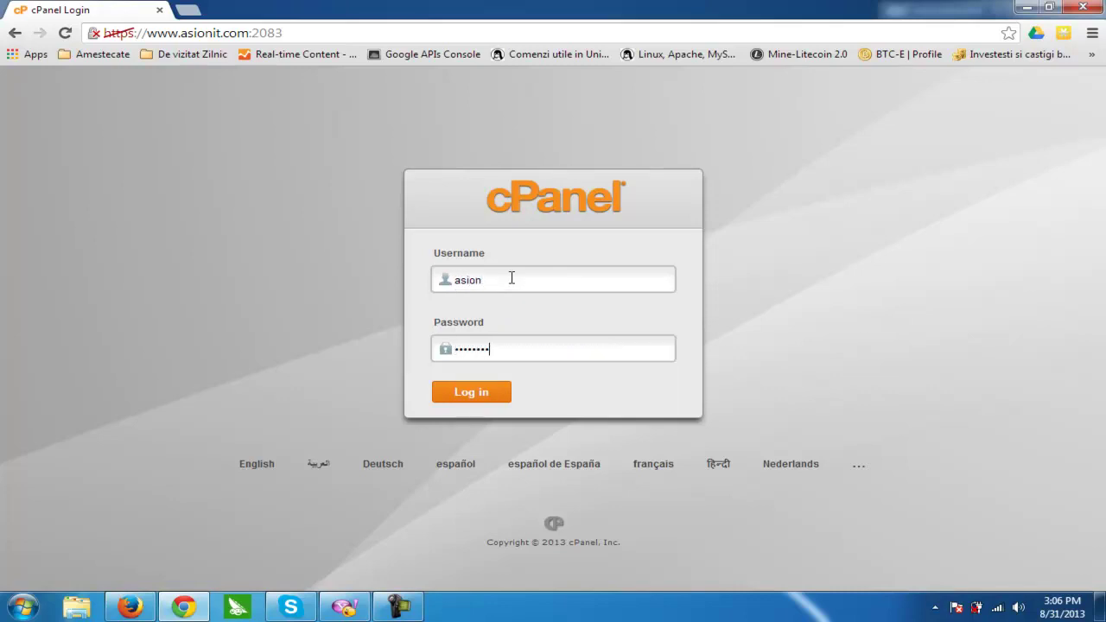
pyautogui.write('••')
# - Sign in to cPanel, dismiss the welcome prompt, and launch then minimize FileZilla
pyautogui.click(471, 393)
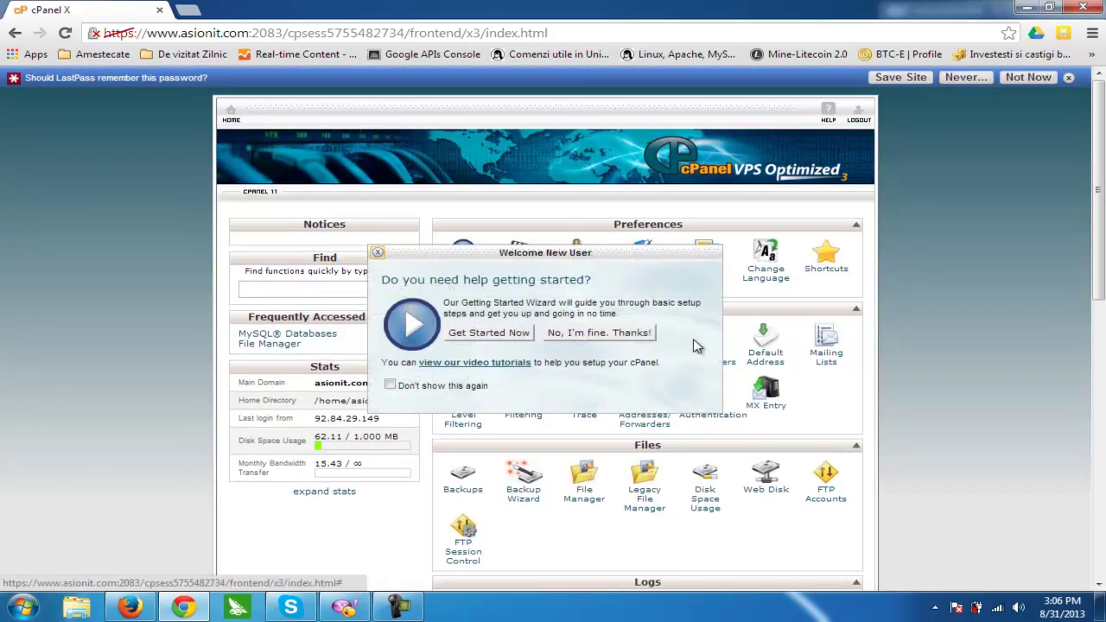
pyautogui.click(622, 334)
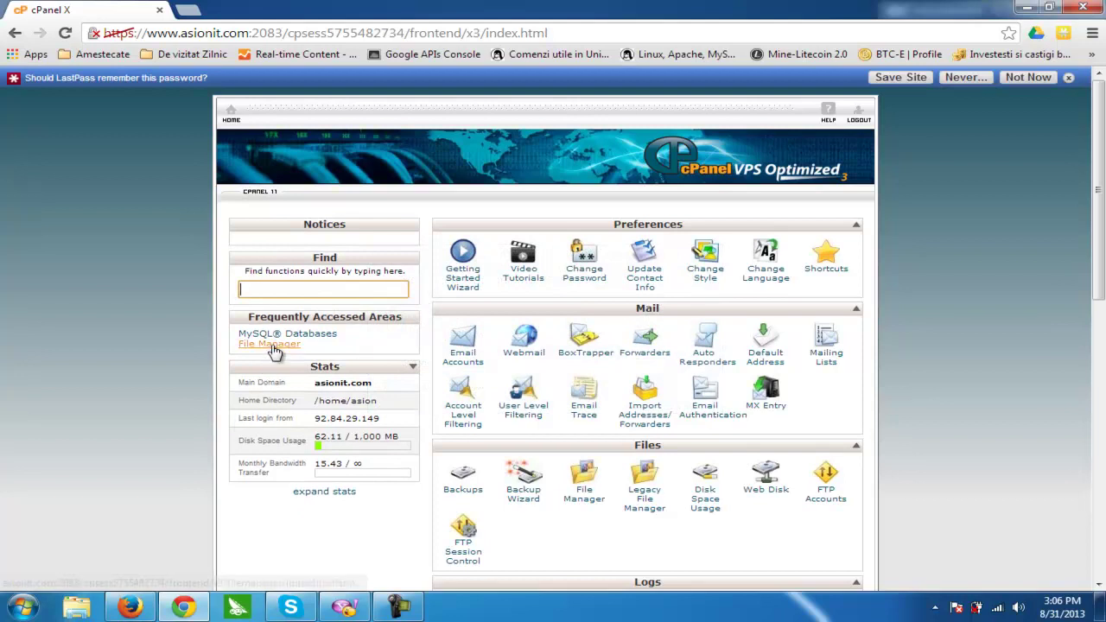
pyautogui.click(24, 608)
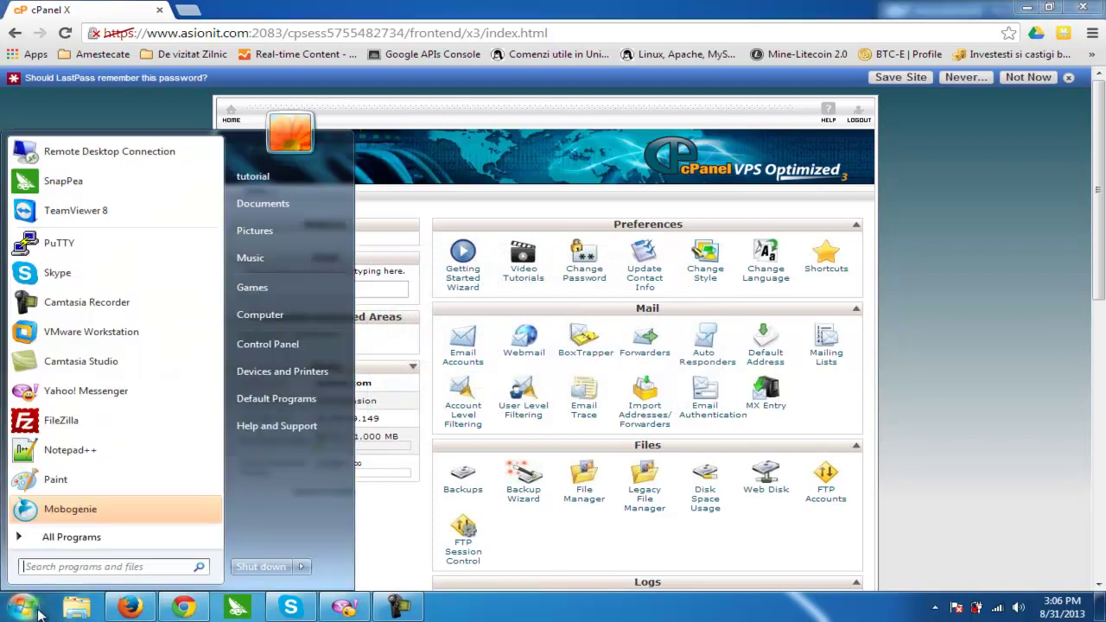
pyautogui.click(69, 429)
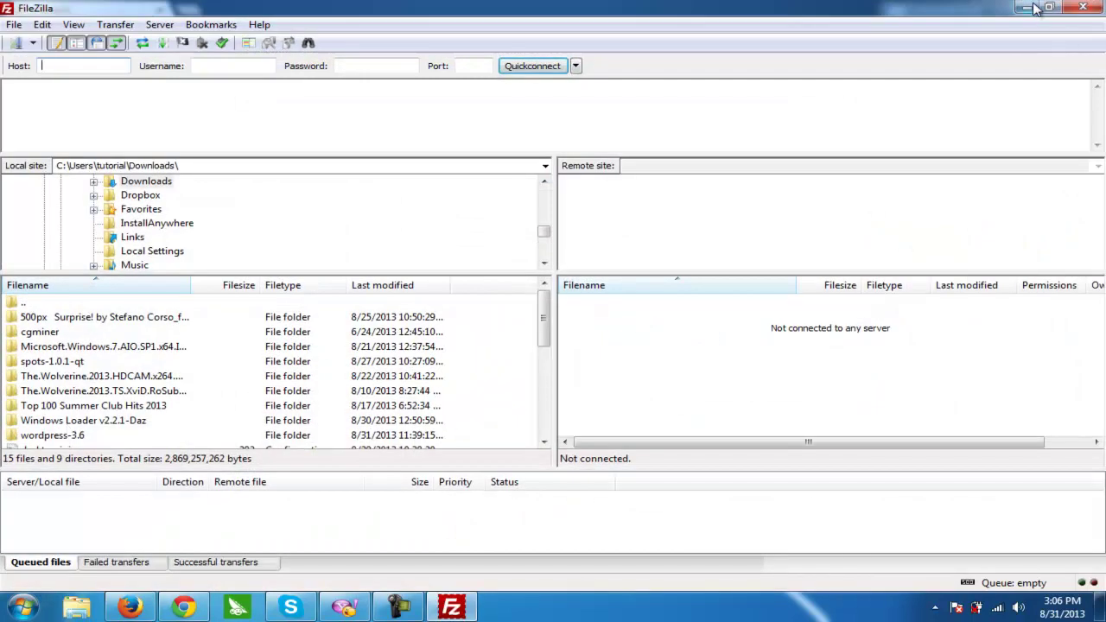
pyautogui.click(1034, 7)
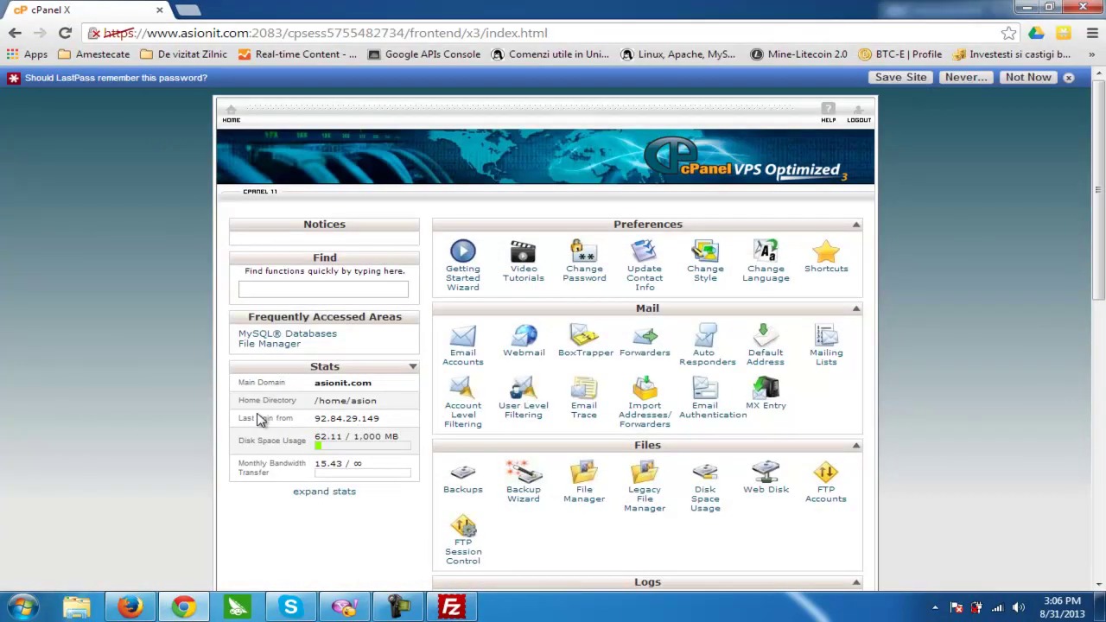
# - Go to the Subdomains page from the cPanel home page
pyautogui.scroll(-3, 259, 420)
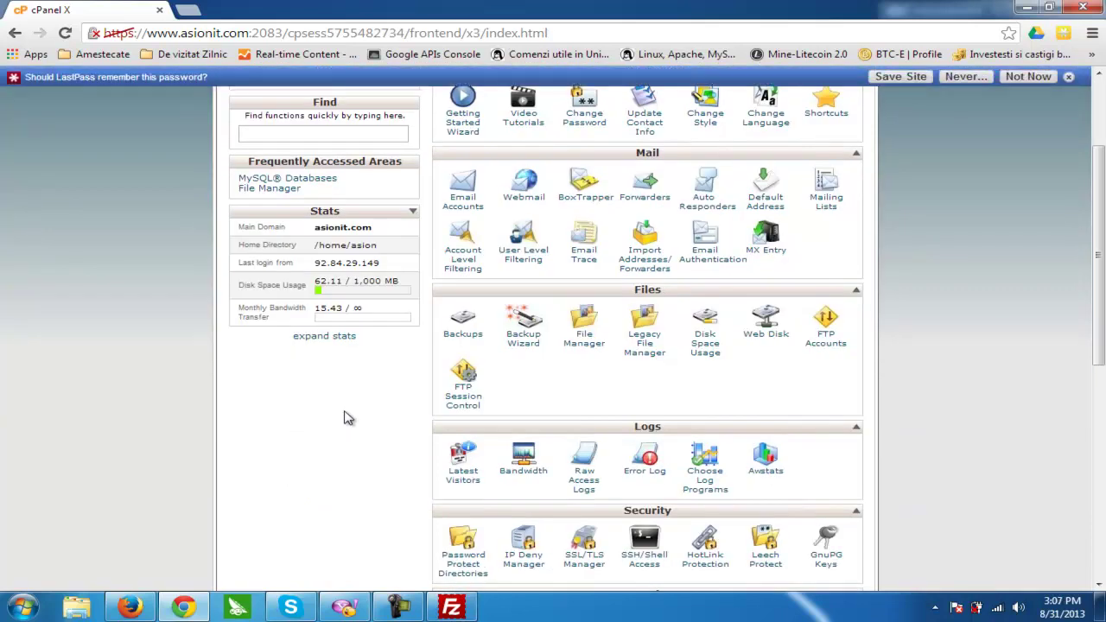
pyautogui.scroll(-5, 293, 458)
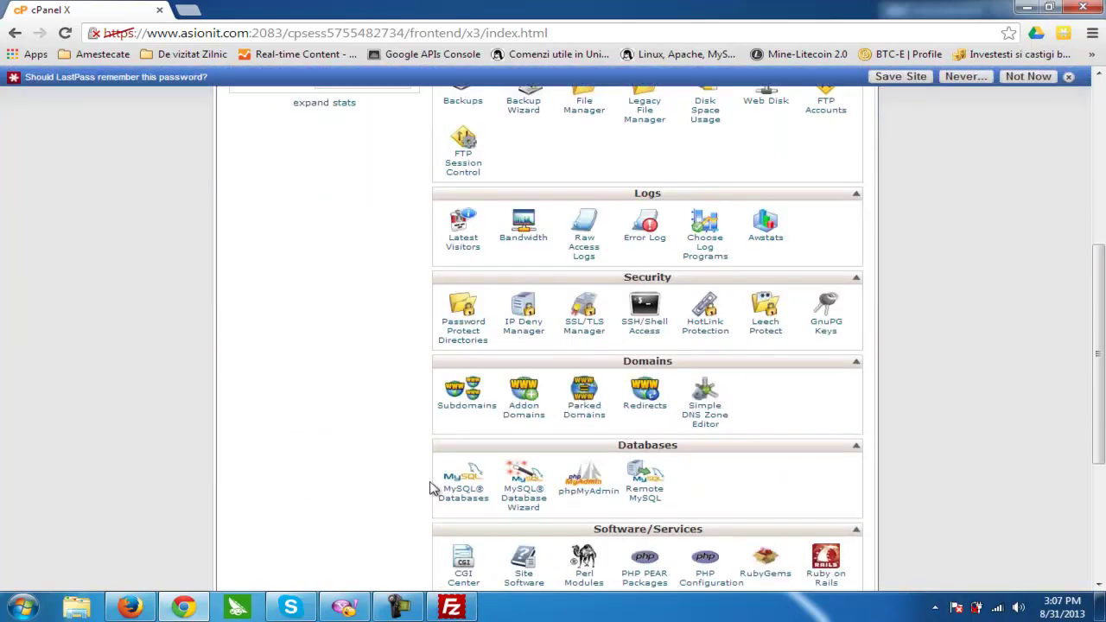
pyautogui.click(469, 406)
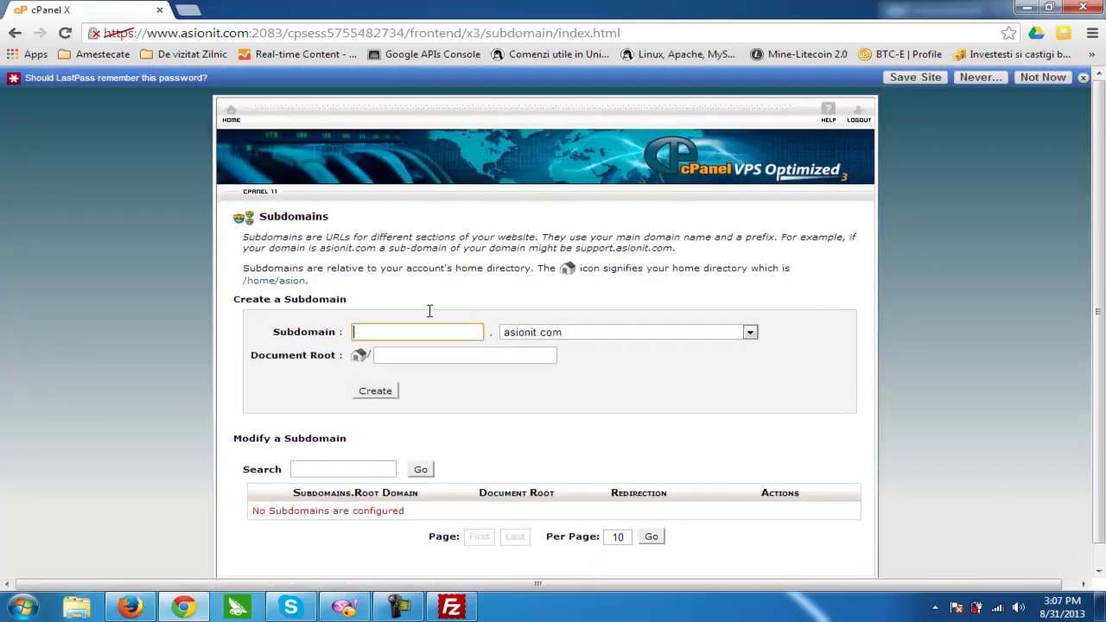
# - Submit a 'blog' subdomain with document root public_html/blog, then return to cPanel home
pyautogui.write('blog')
pyautogui.click(536, 354)
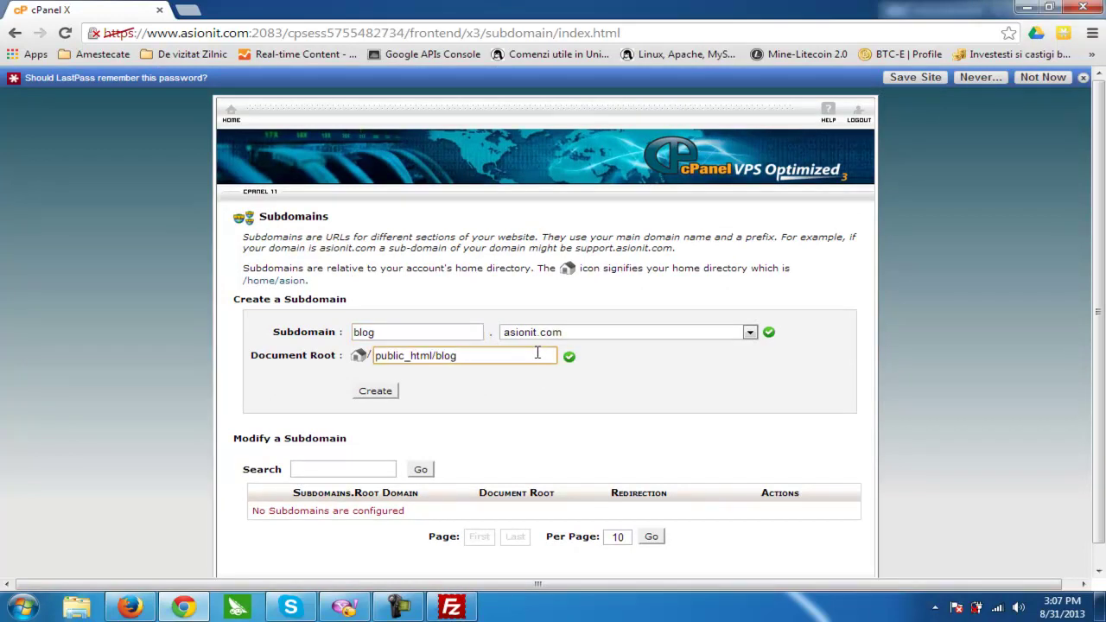
pyautogui.click(375, 391)
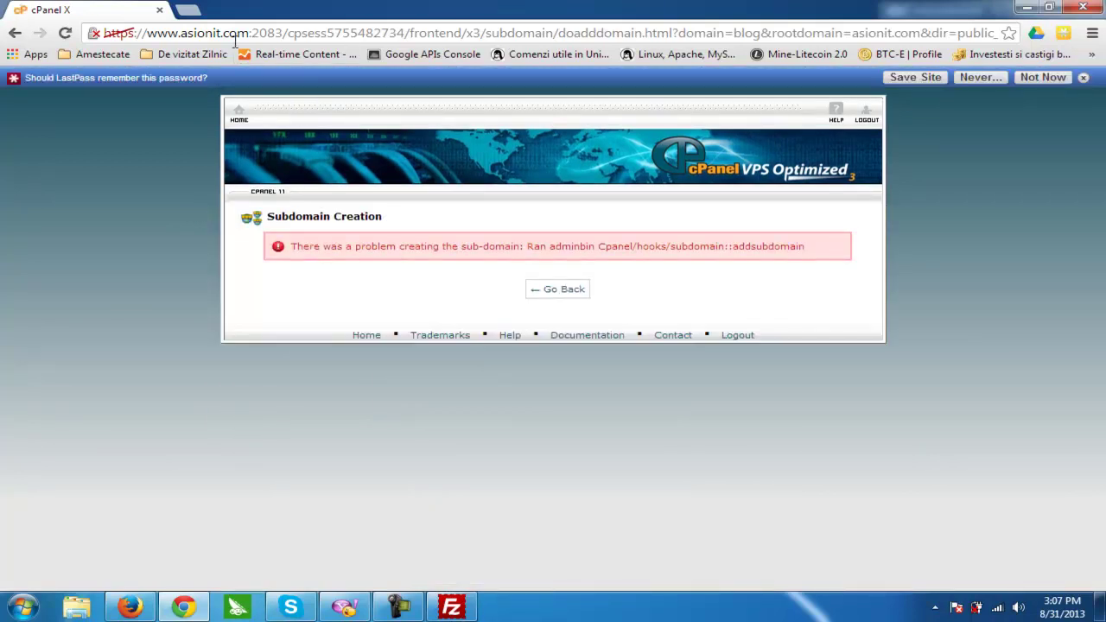
pyautogui.click(245, 114)
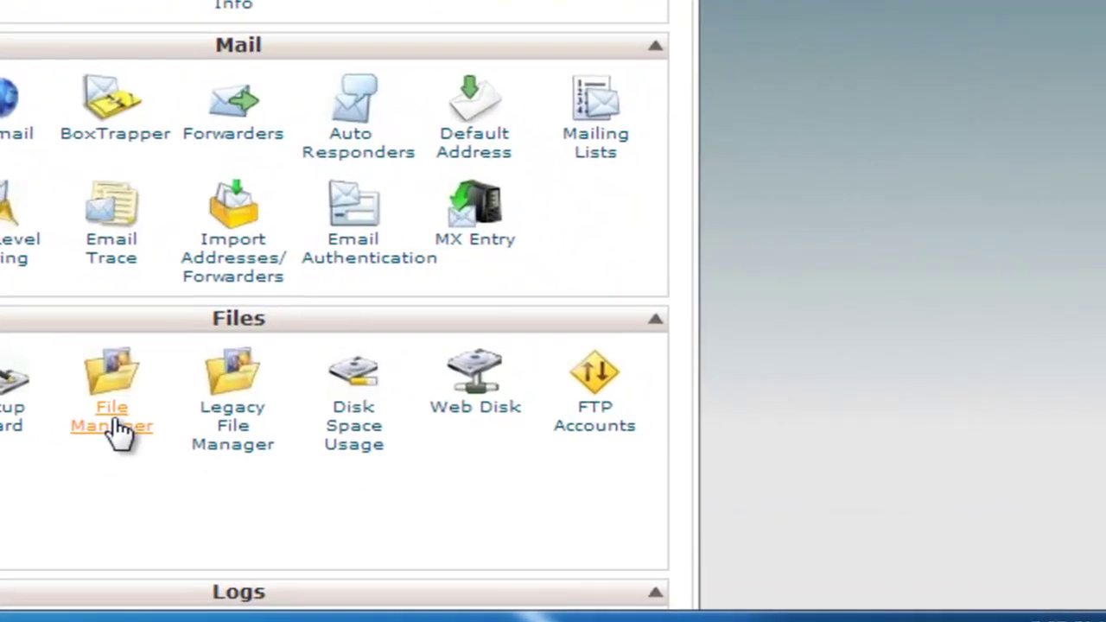
# - Open File Manager at the Web Root and enter the blog folder
pyautogui.click(112, 420)
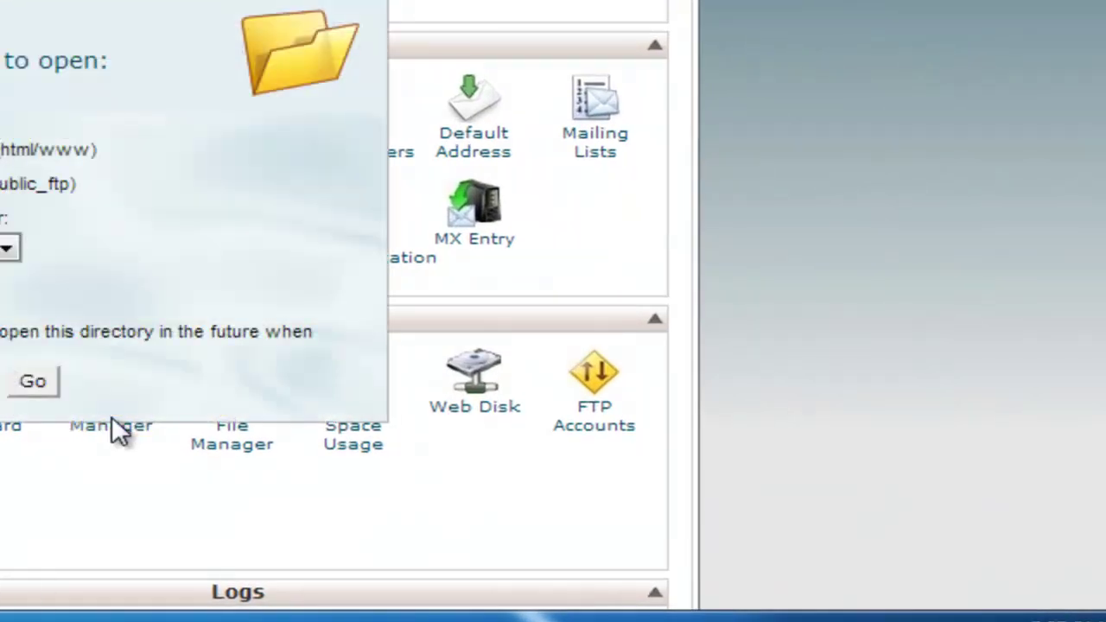
pyautogui.click(41, 384)
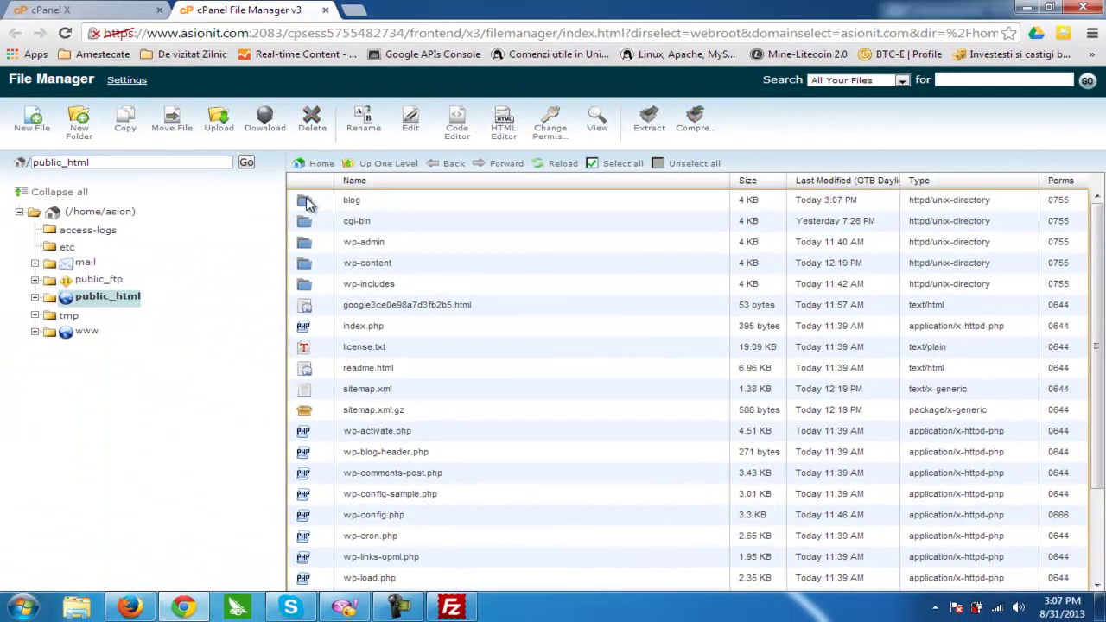
pyautogui.doubleClick(316, 200)
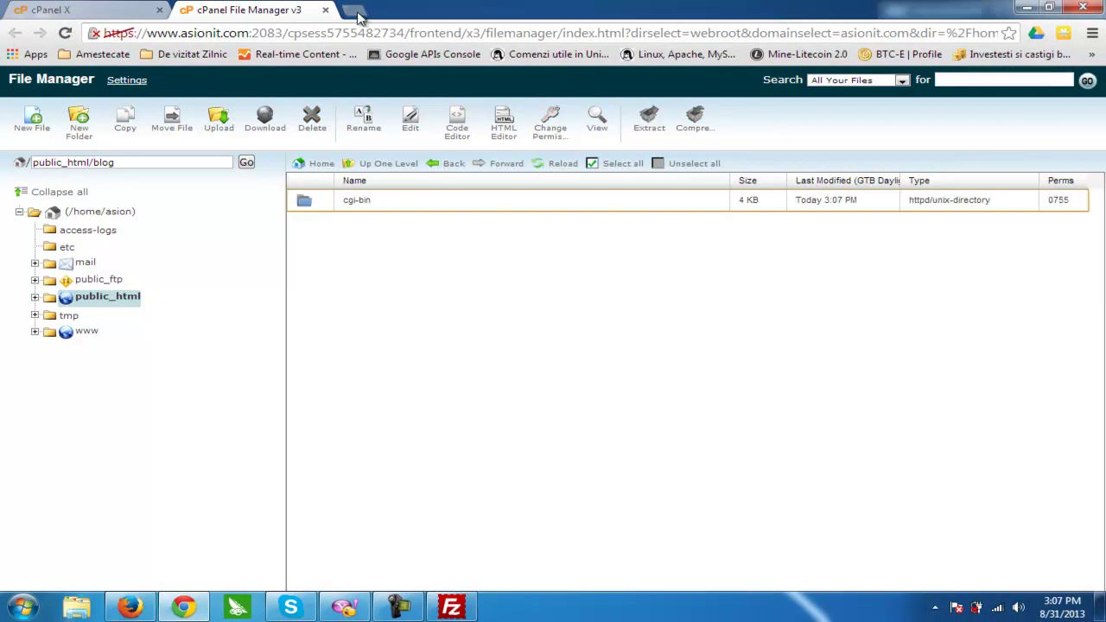
# - Load blog.asionit.com in a new tab to see its cgi-bin index listing
pyautogui.click(351, 11)
pyautogui.write('blog.')
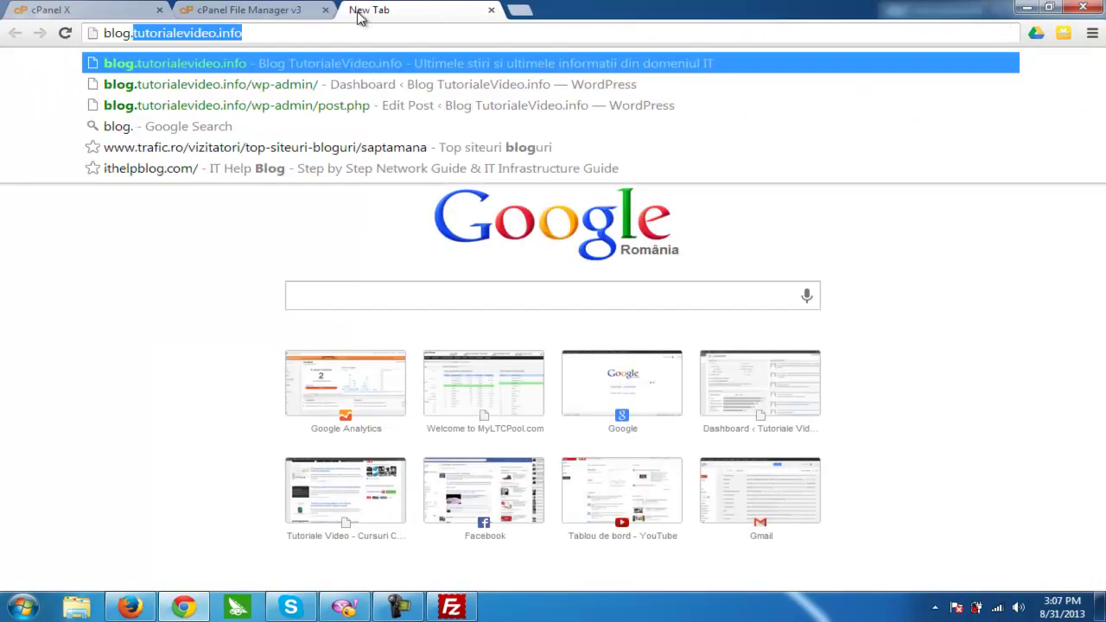
pyautogui.write('asionit.com')
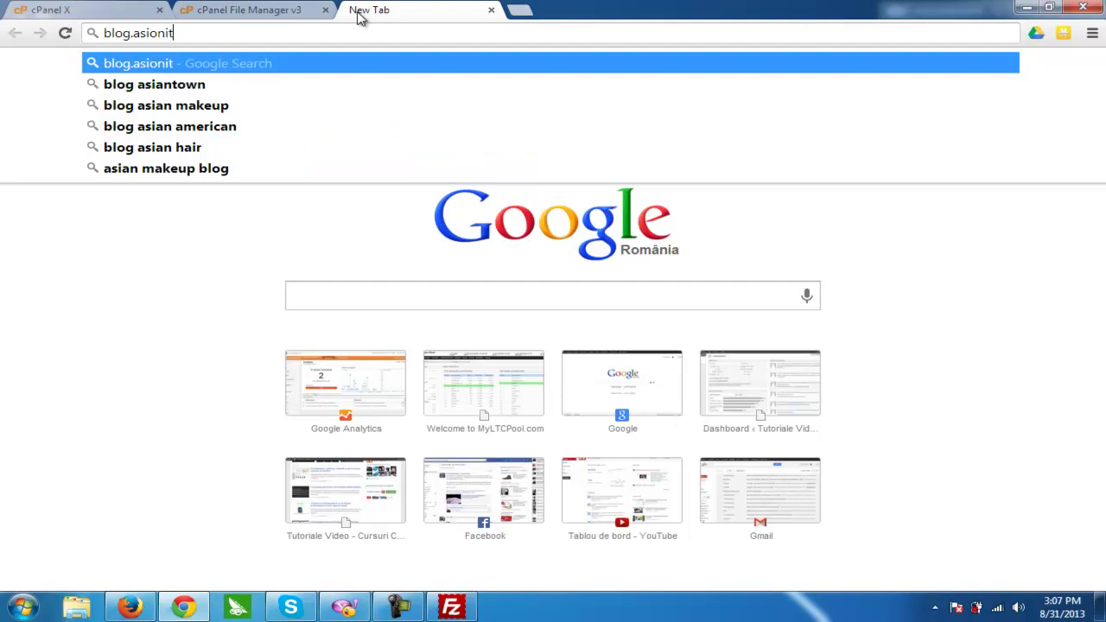
pyautogui.press('Return')
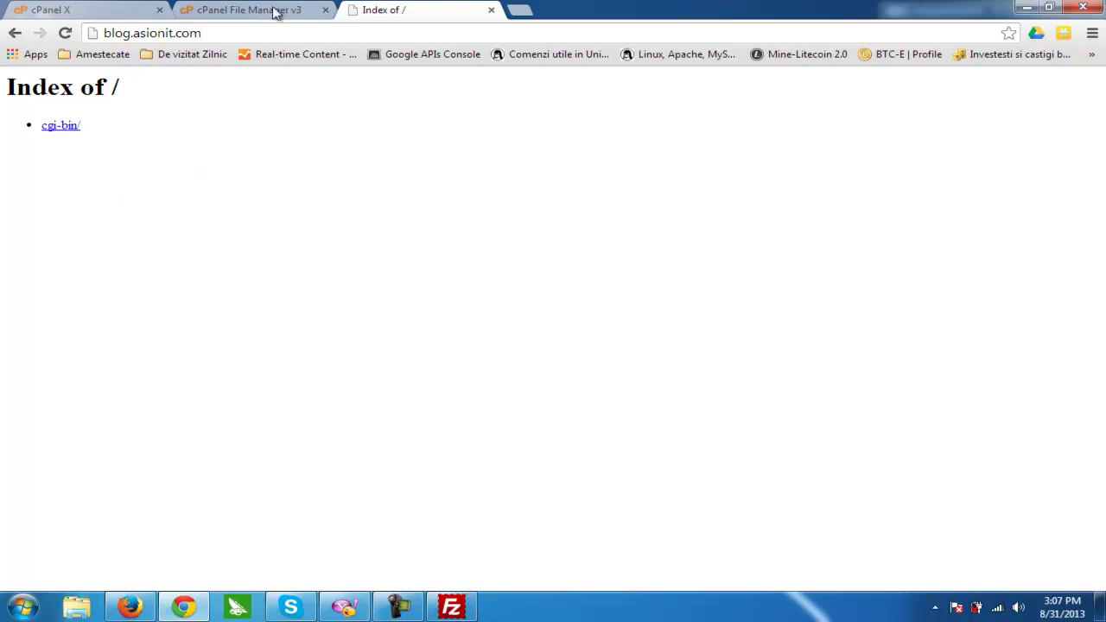
# - Open Google Romania in another new tab
pyautogui.click(520, 11)
pyautogui.write('google')
pyautogui.press('Return')
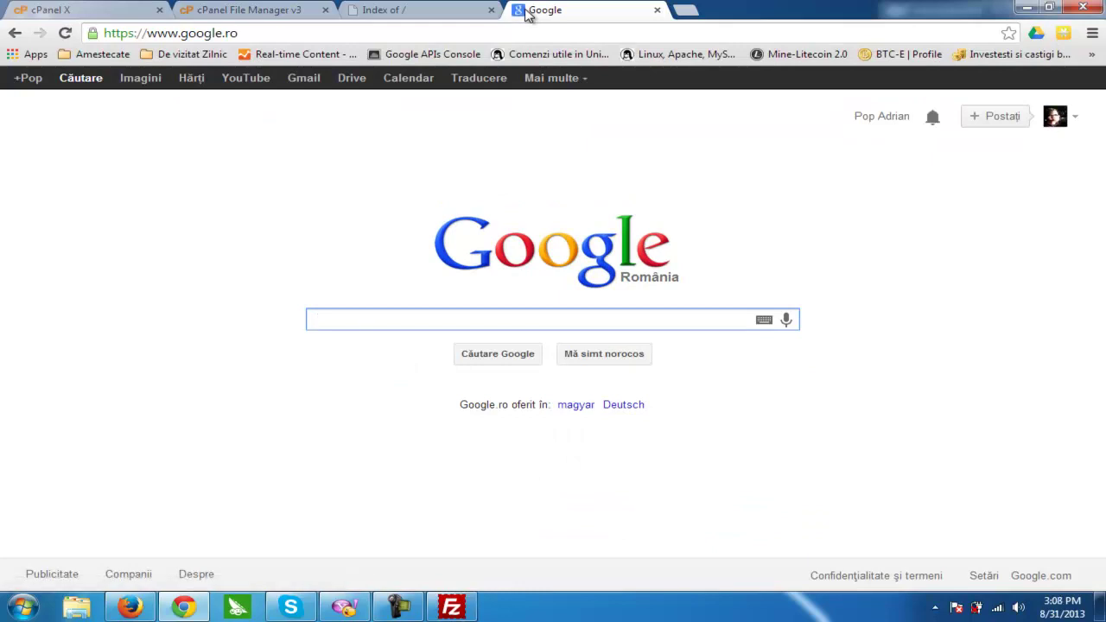
# - Search 'download wordpress' and start downloading the WordPress 3.6 zip from wordpress.org
pyautogui.write('download w')
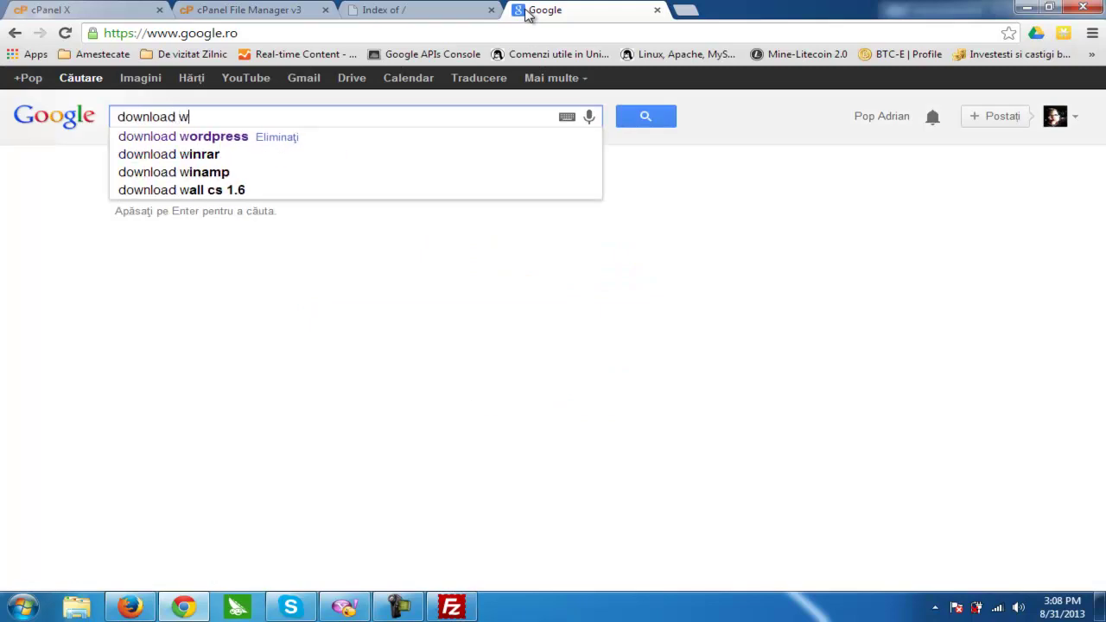
pyautogui.press('Down')
pyautogui.press('Return')
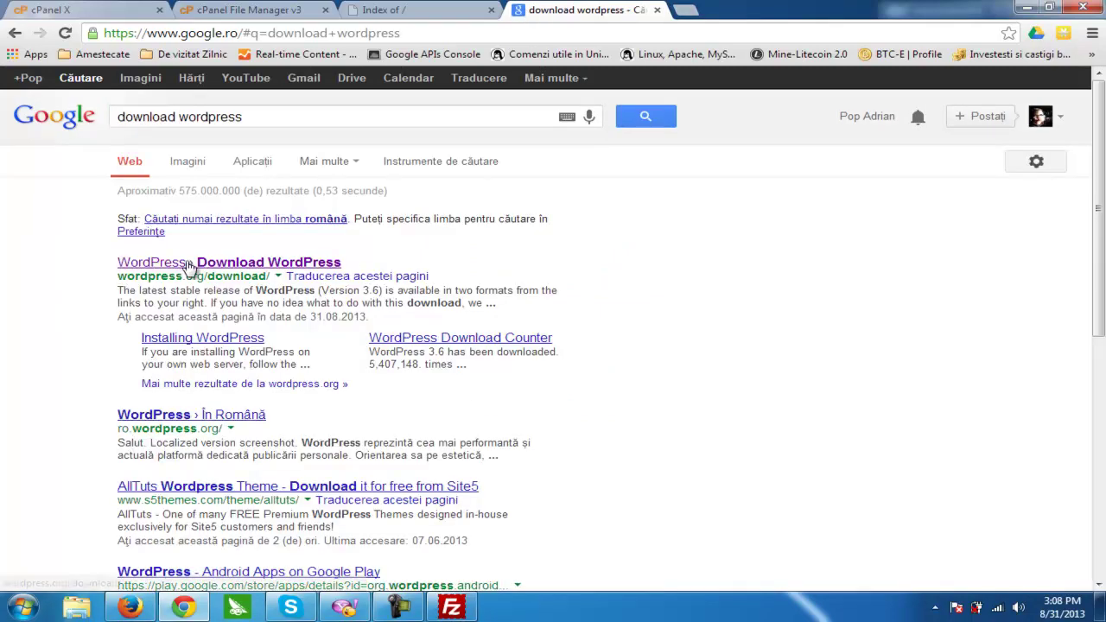
pyautogui.click(181, 264)
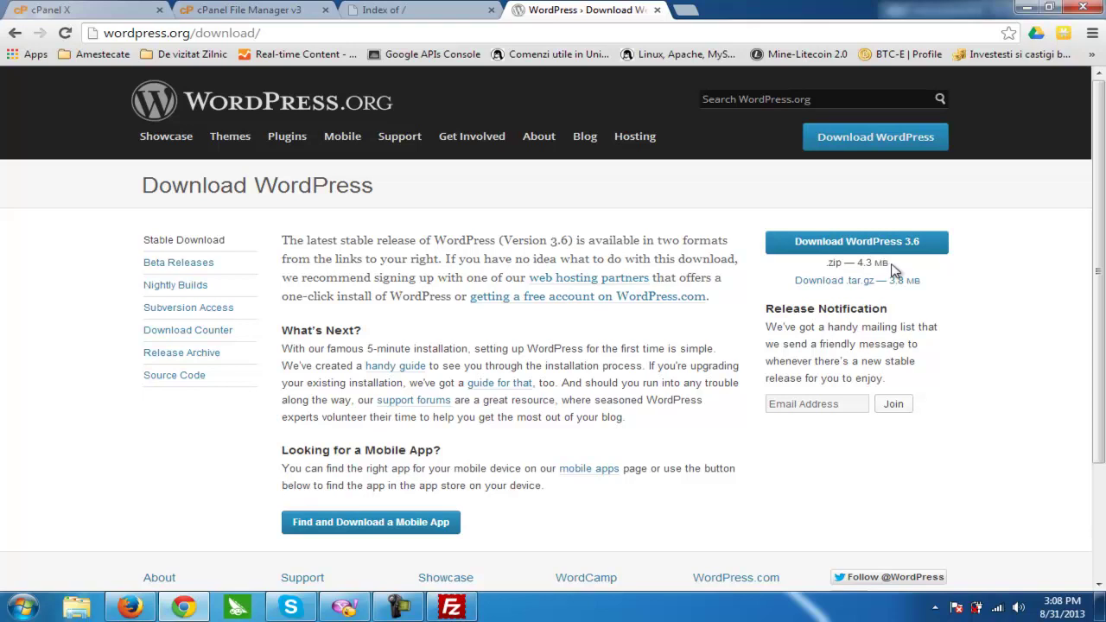
pyautogui.click(876, 242)
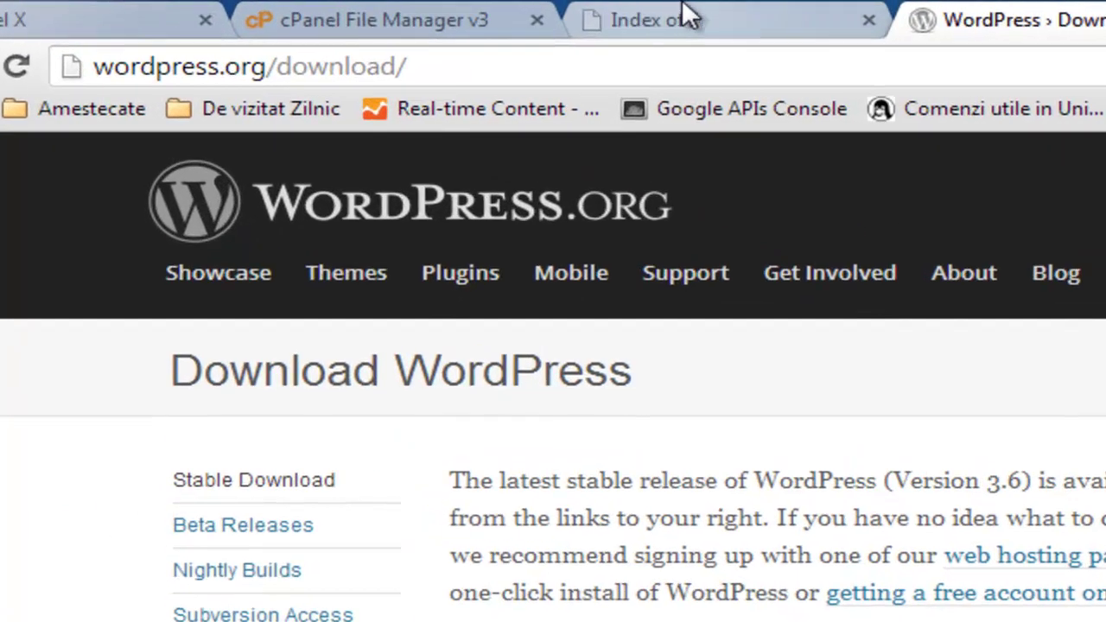
# - Upload wordpress-3.6.zip (4.27 MB) into public_html/blog through File Manager's Upload page
pyautogui.click(390, 7)
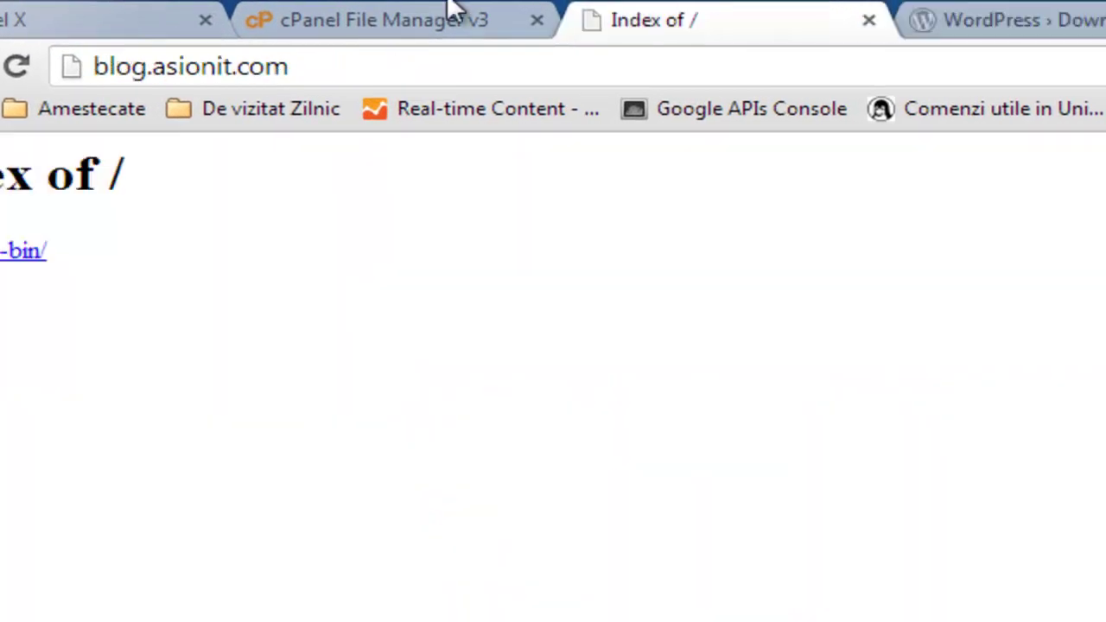
pyautogui.click(252, 7)
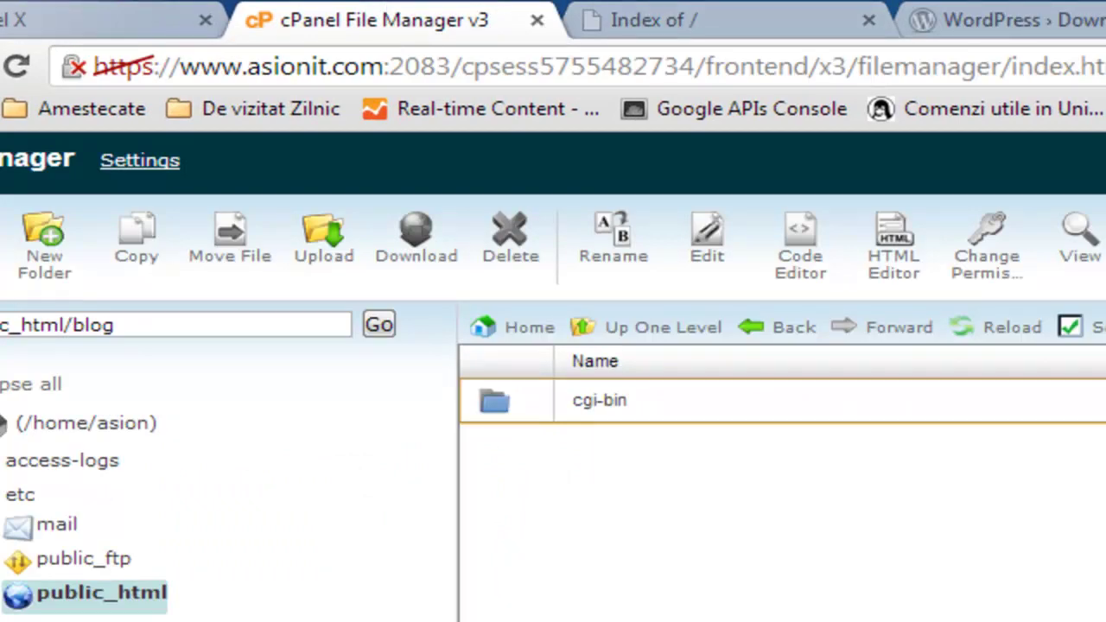
pyautogui.click(333, 259)
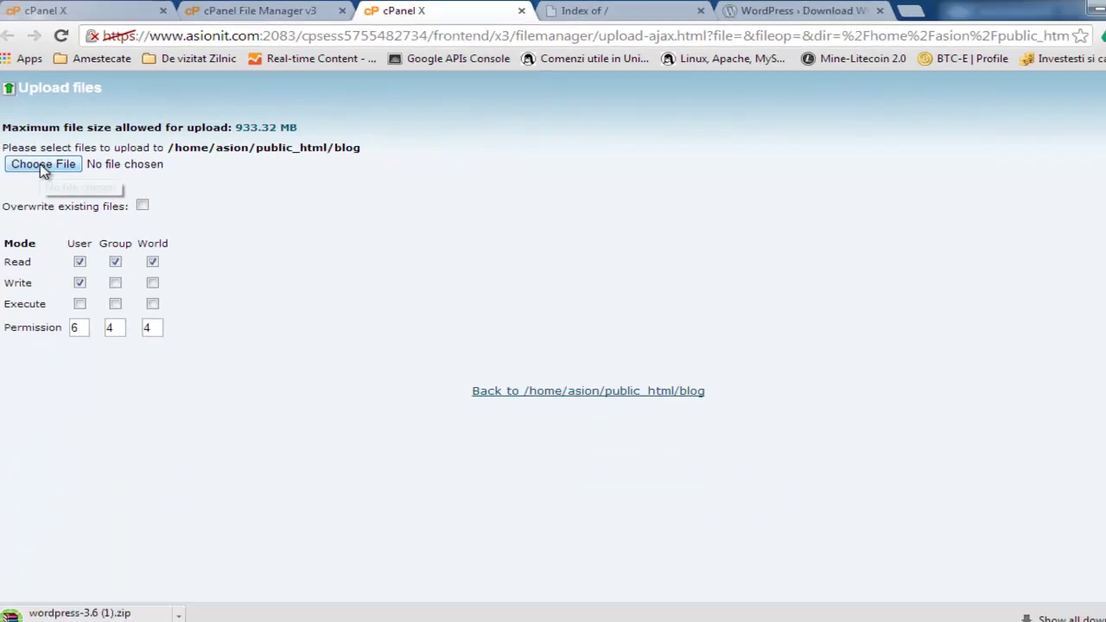
pyautogui.click(43, 167)
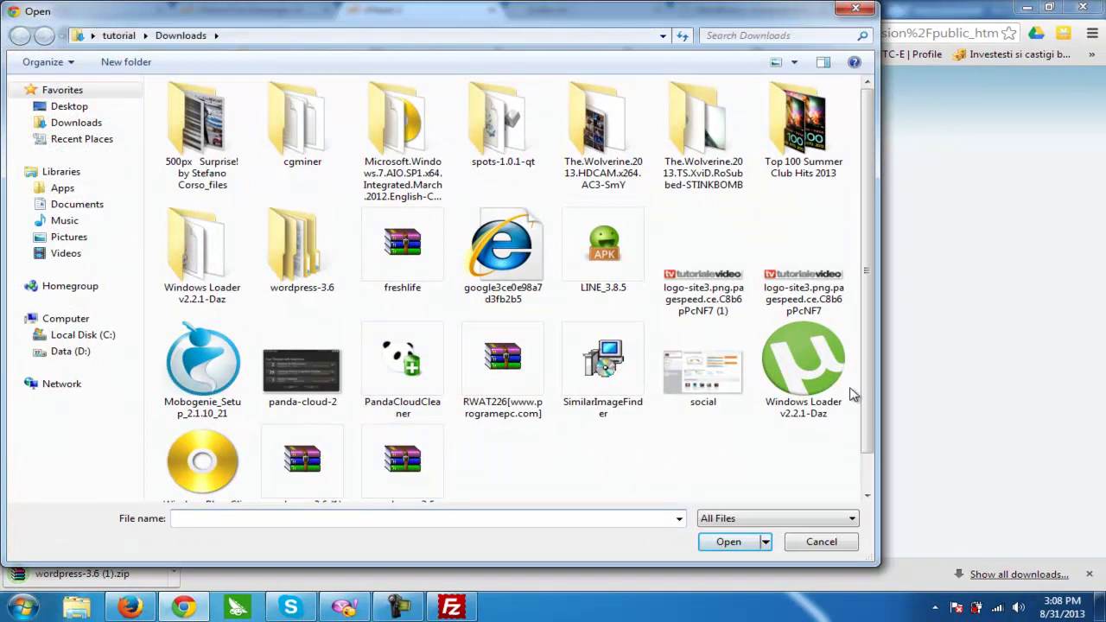
pyautogui.scroll(-1, 855, 396)
pyautogui.click(403, 415)
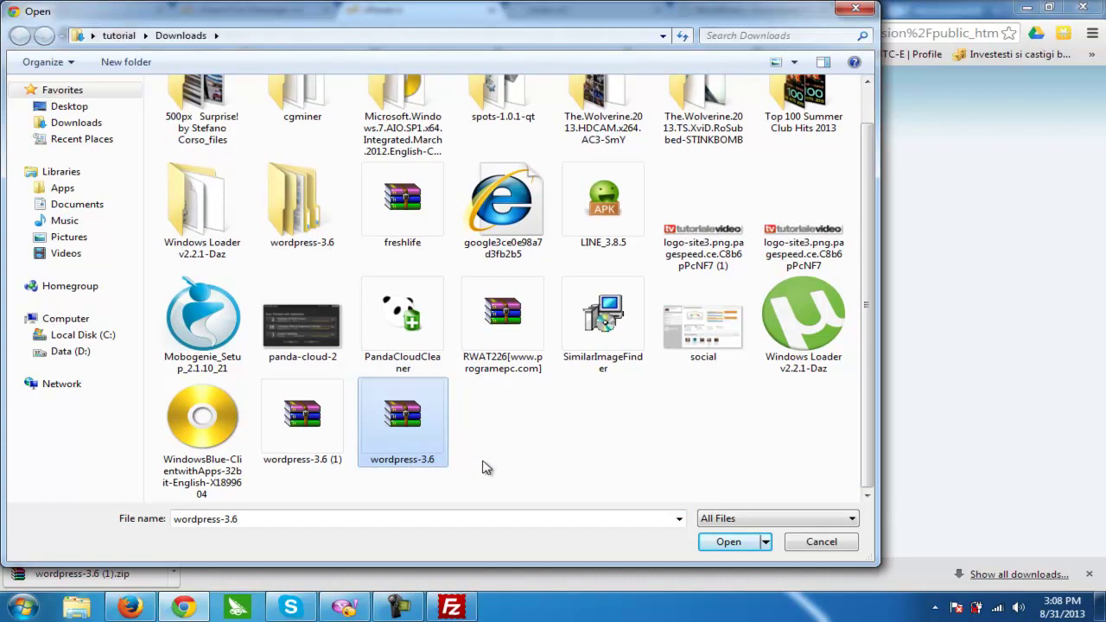
pyautogui.doubleClick(404, 432)
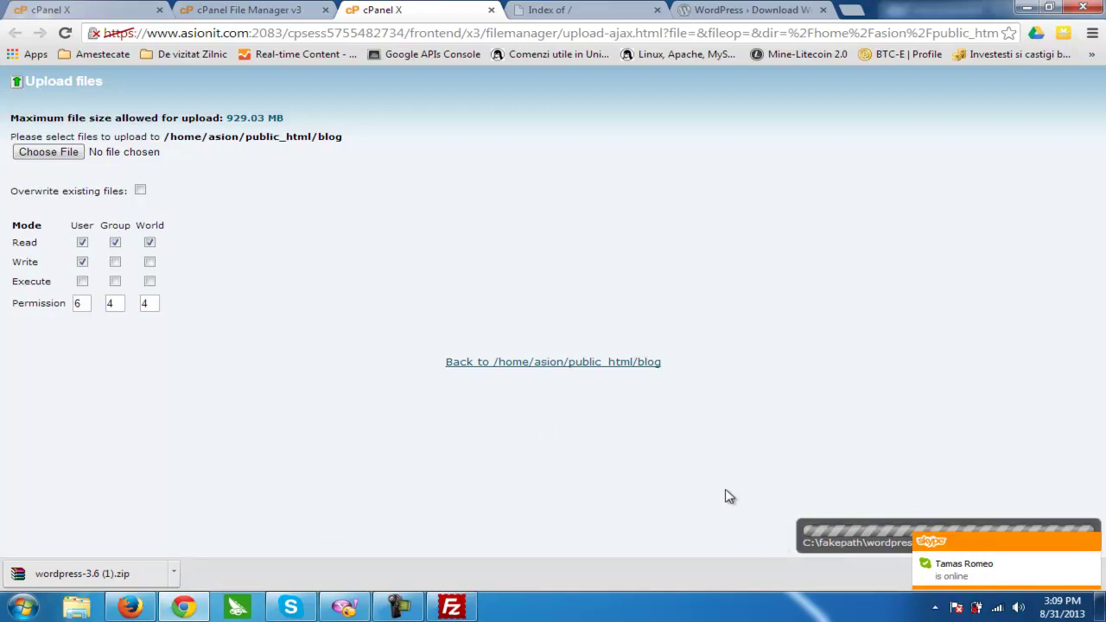
pyautogui.click(535, 362)
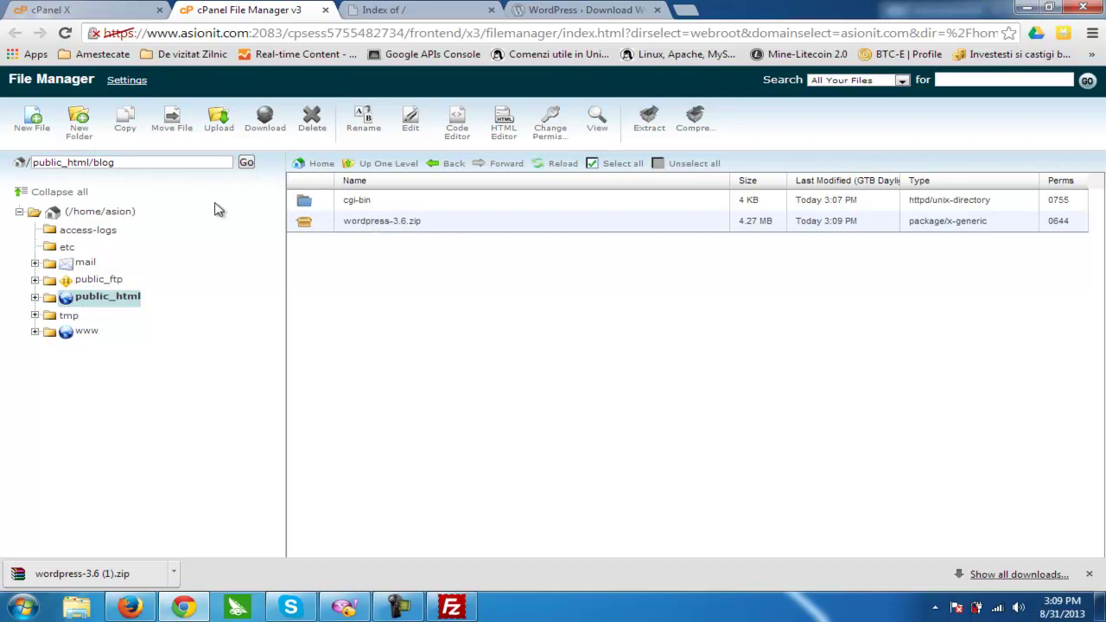
# - Extract wordpress-3.6.zip into public_html/blog and reload to show the new wordpress folder
pyautogui.click(74, 163)
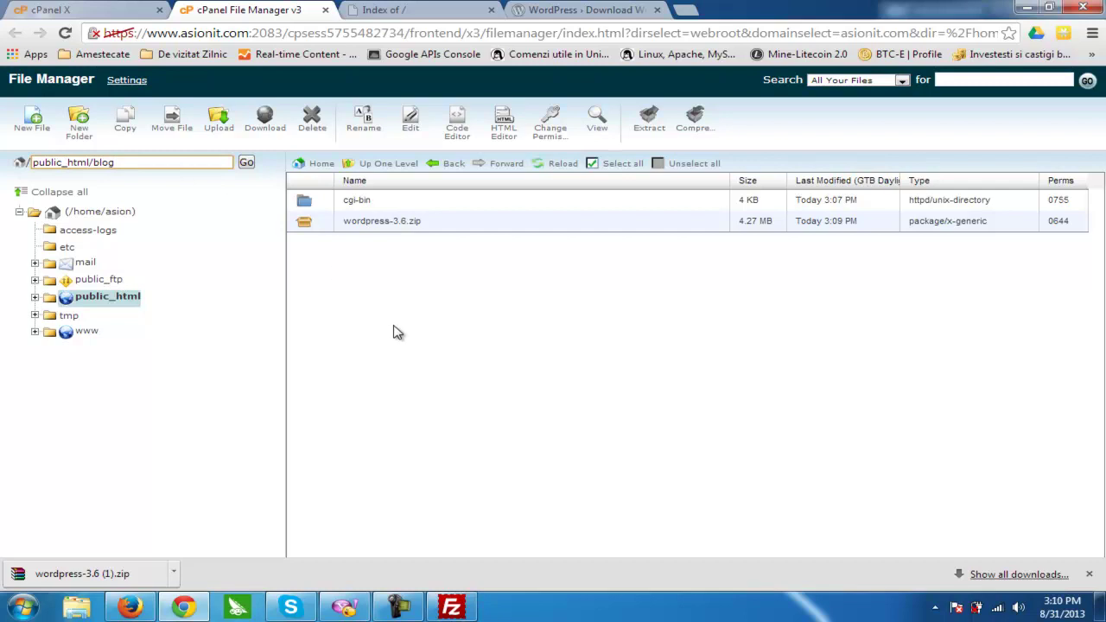
pyautogui.click(337, 227)
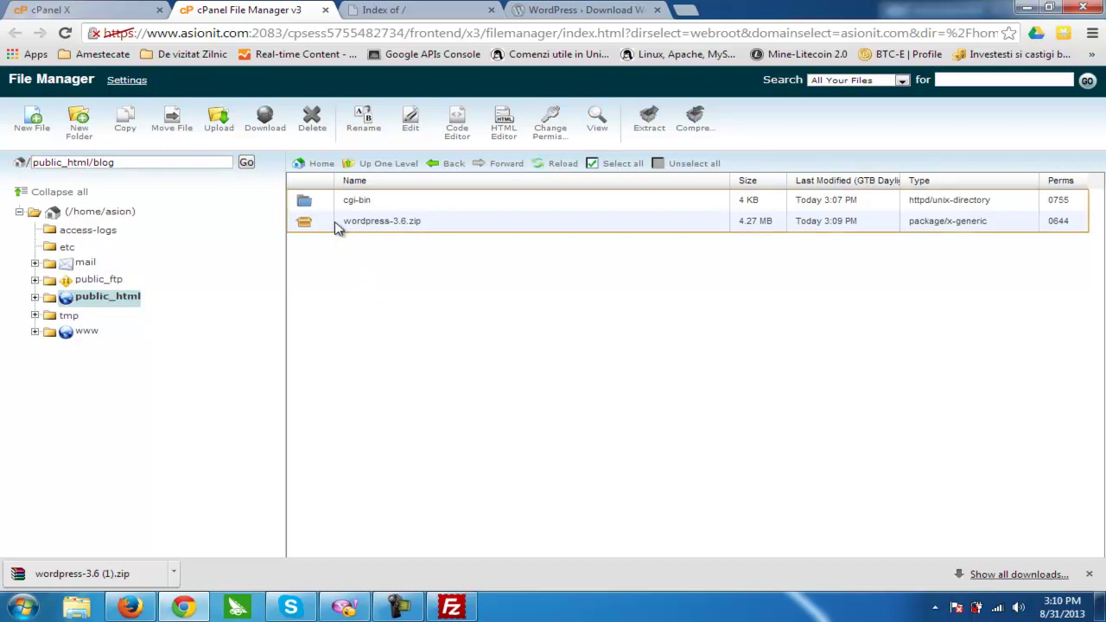
pyautogui.click(337, 227)
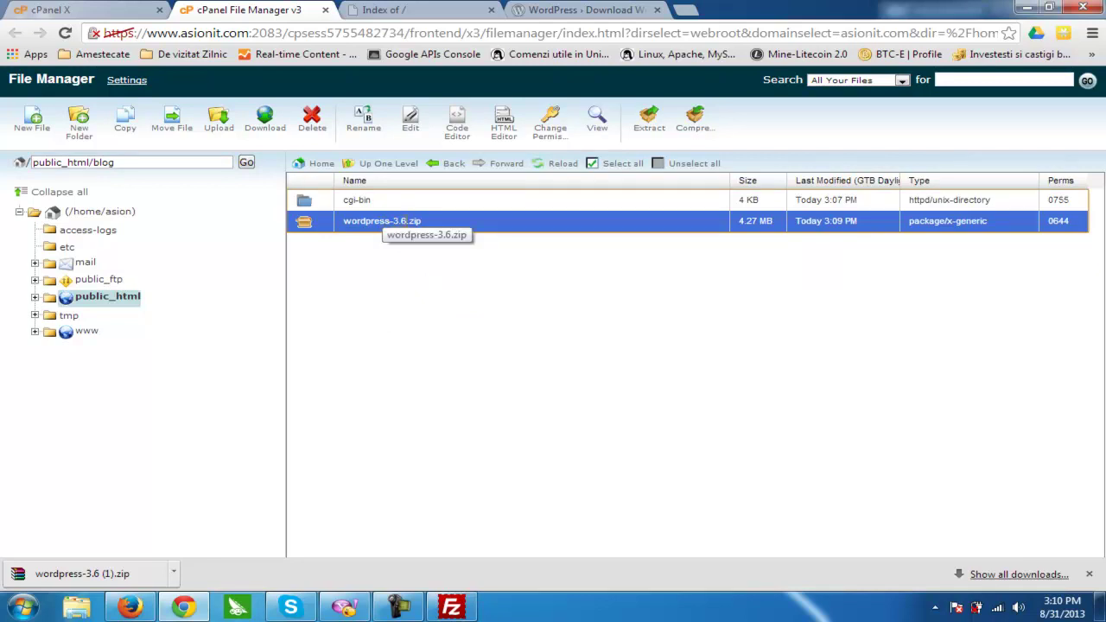
pyautogui.click(650, 130)
pyautogui.click(433, 344)
pyautogui.click(661, 374)
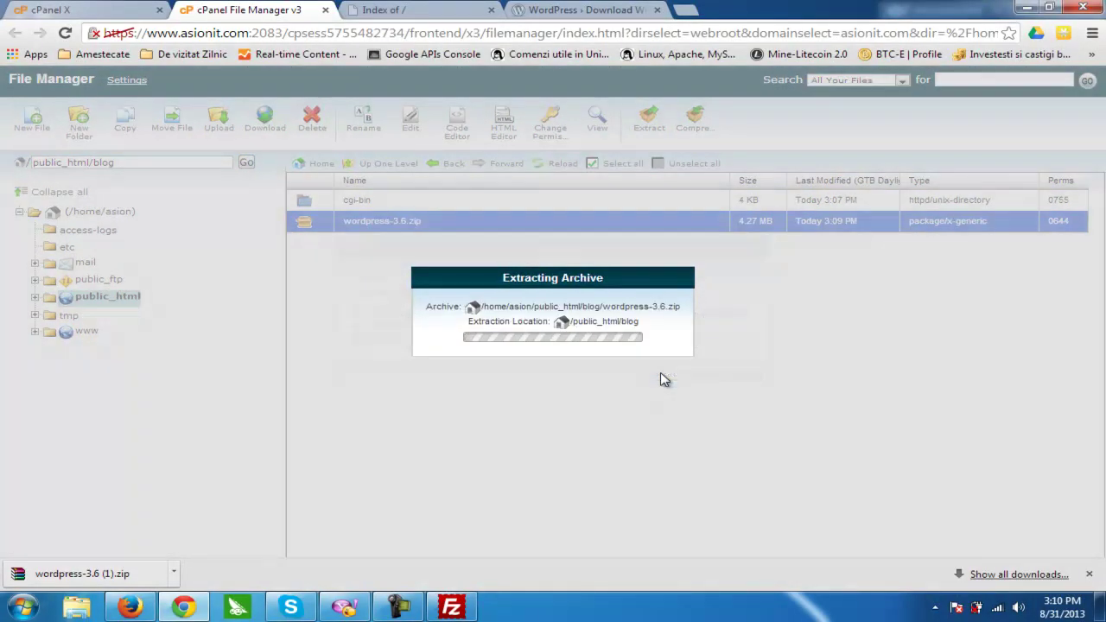
pyautogui.click(831, 470)
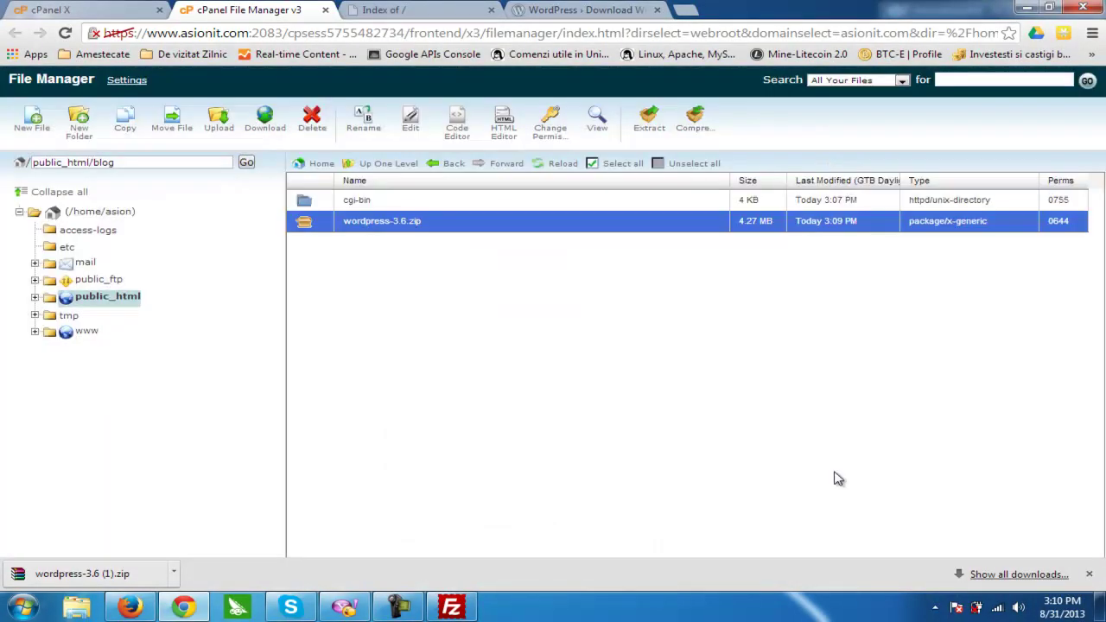
pyautogui.click(557, 168)
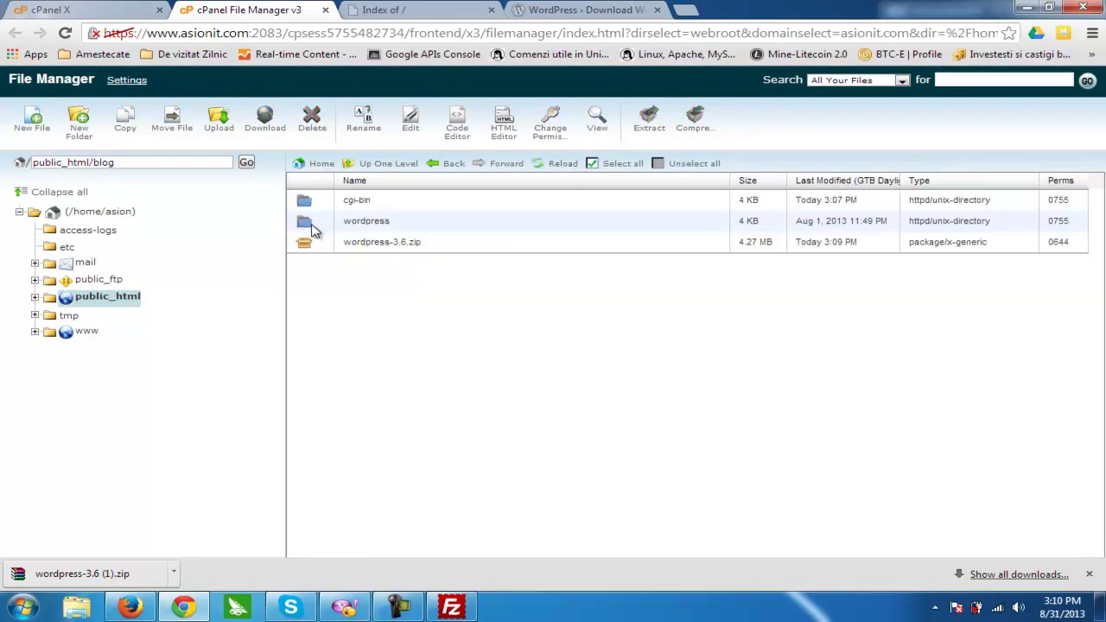
# - Reload the blog.asionit.com index to confirm the wordpress/ folder, then return to File Manager
pyautogui.click(384, 10)
pyautogui.click(391, 32)
pyautogui.press('Return')
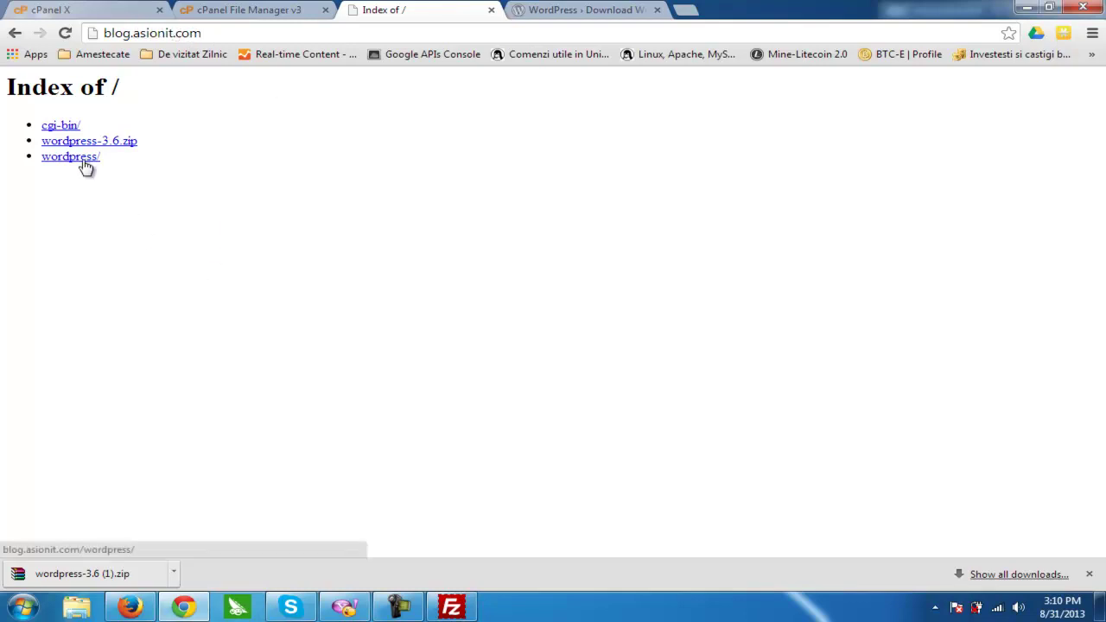
pyautogui.click(222, 9)
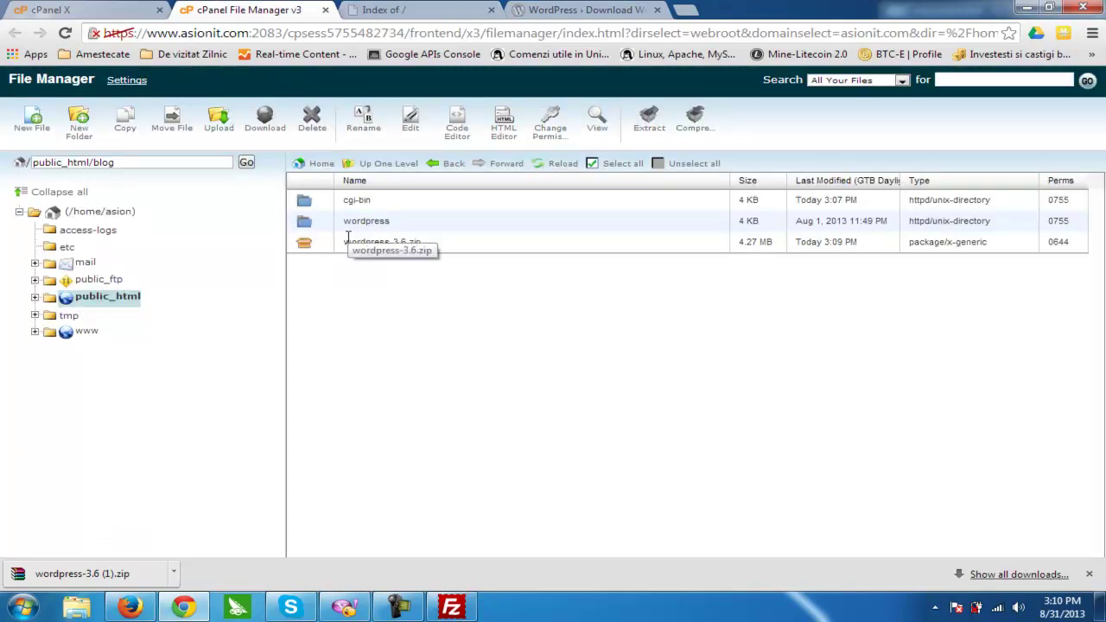
# - Select all files inside the wordpress folder and move them to /public_html/blog/
pyautogui.doubleClick(304, 222)
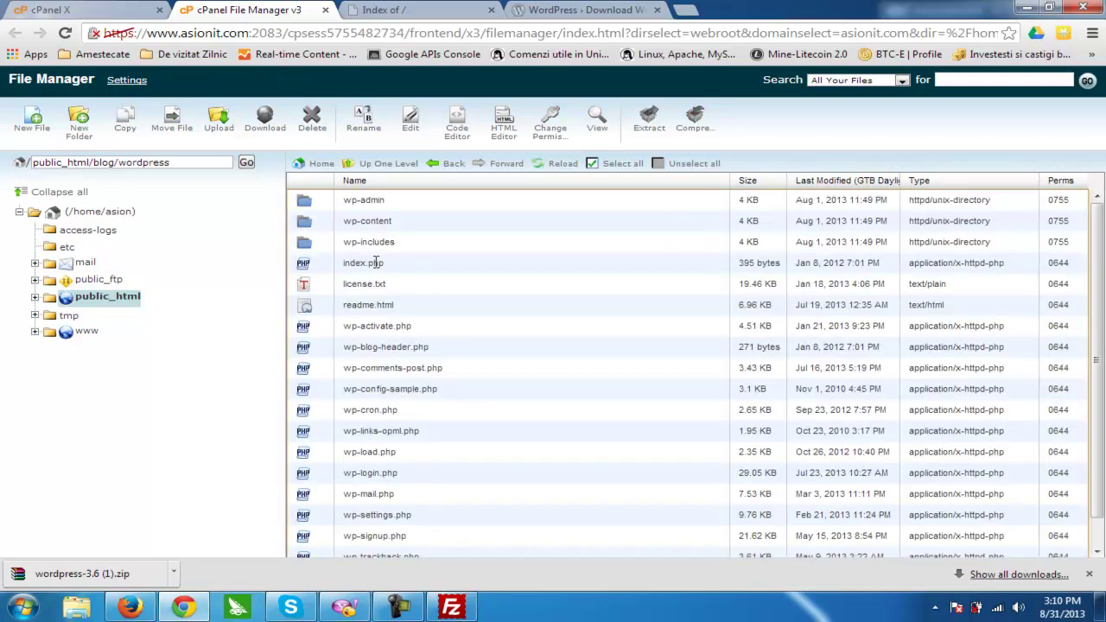
pyautogui.click(383, 271)
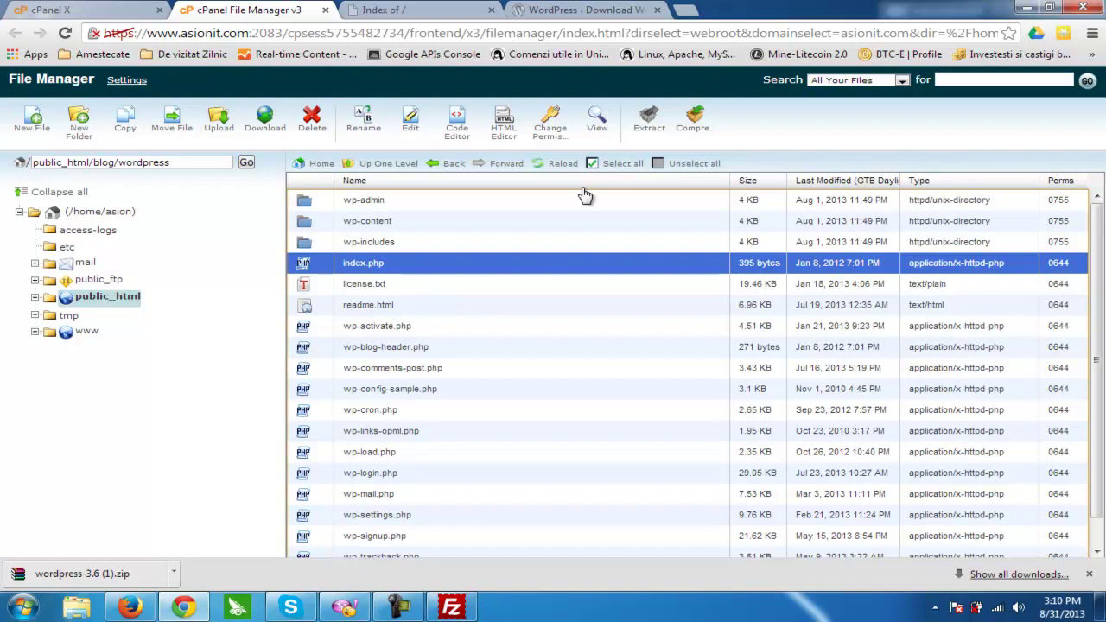
pyautogui.click(609, 167)
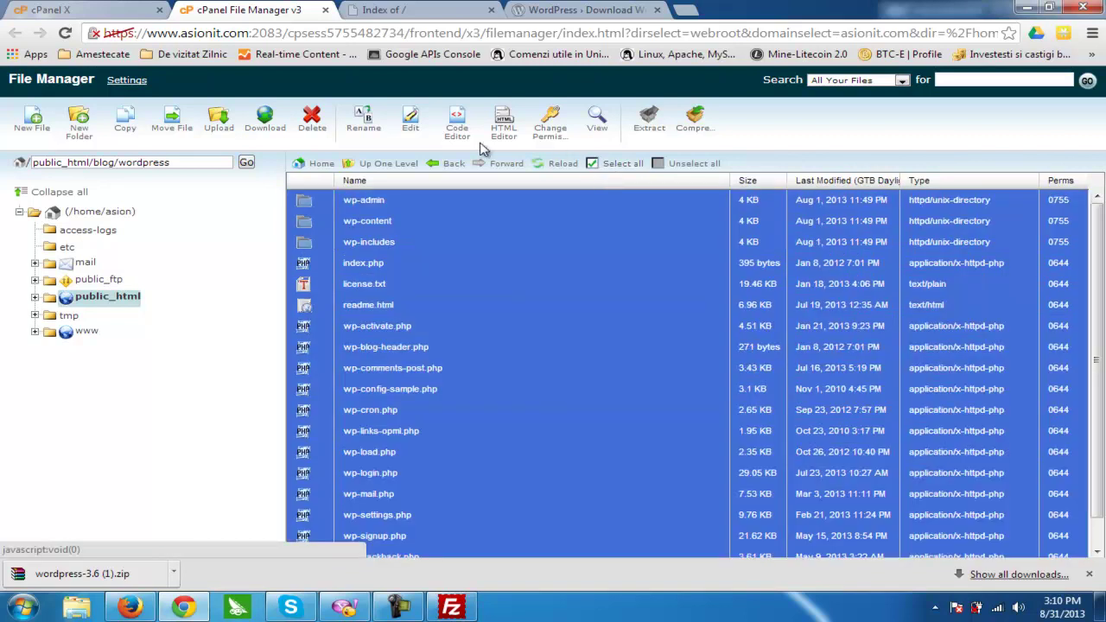
pyautogui.click(172, 134)
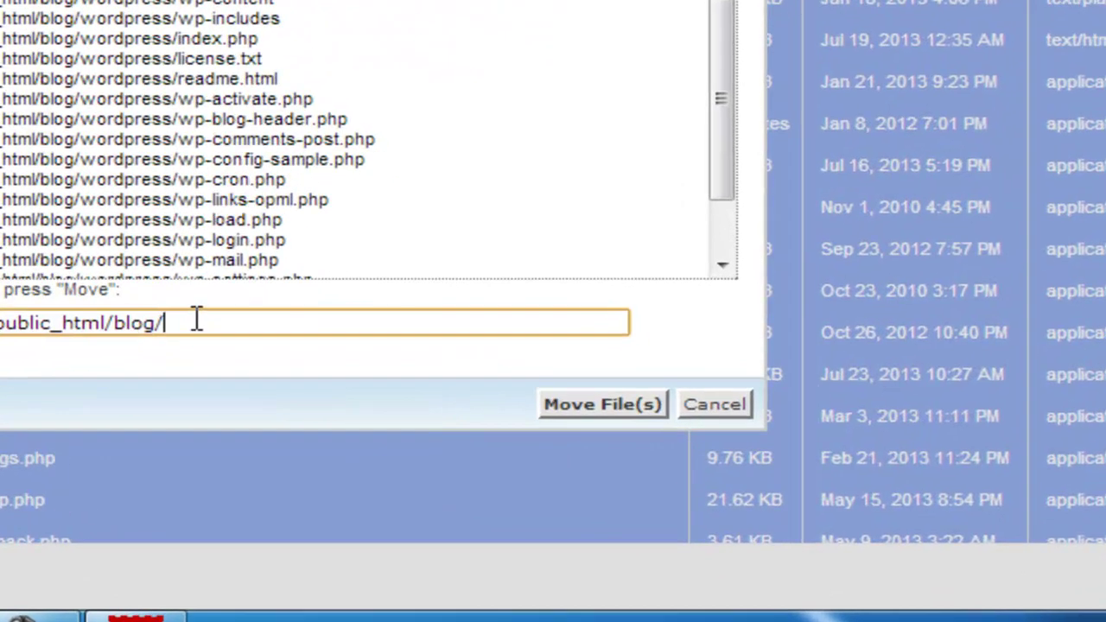
pyautogui.moveTo(481, 446); pyautogui.dragTo(441, 443)
pyautogui.click(200, 331)
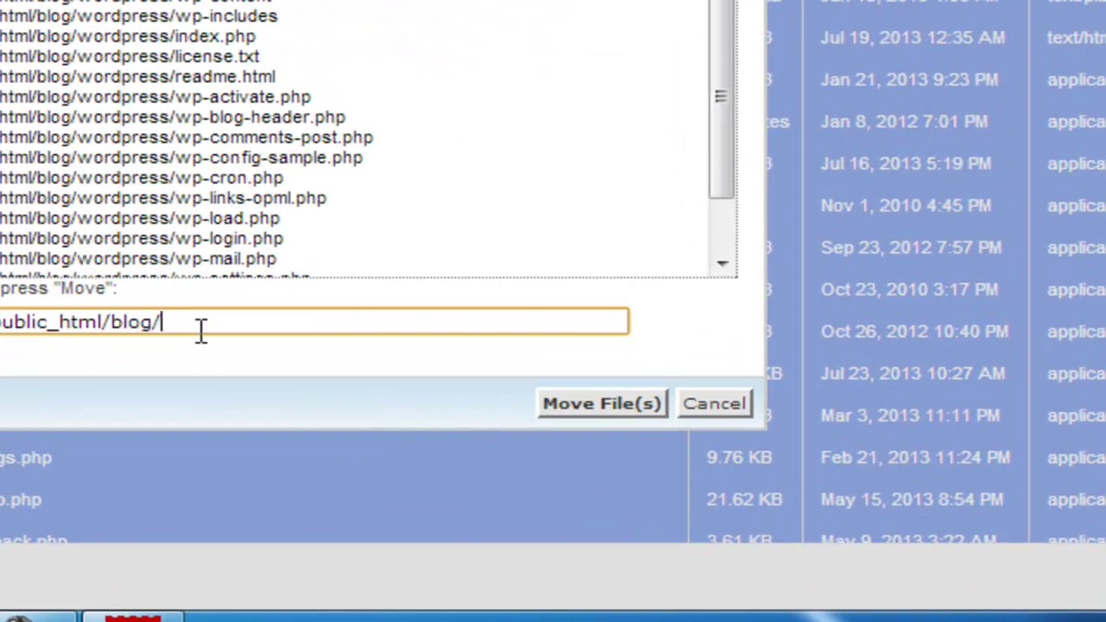
pyautogui.click(599, 406)
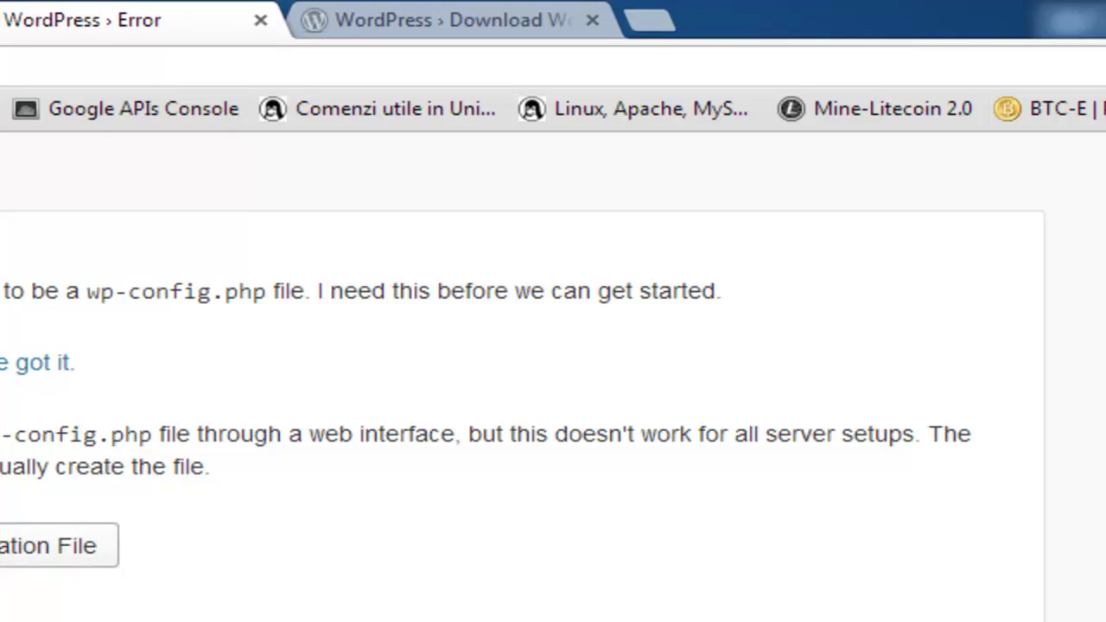
# - Open WordPress's database connection form, check its default fields, then return to File Manager
pyautogui.click(9, 553)
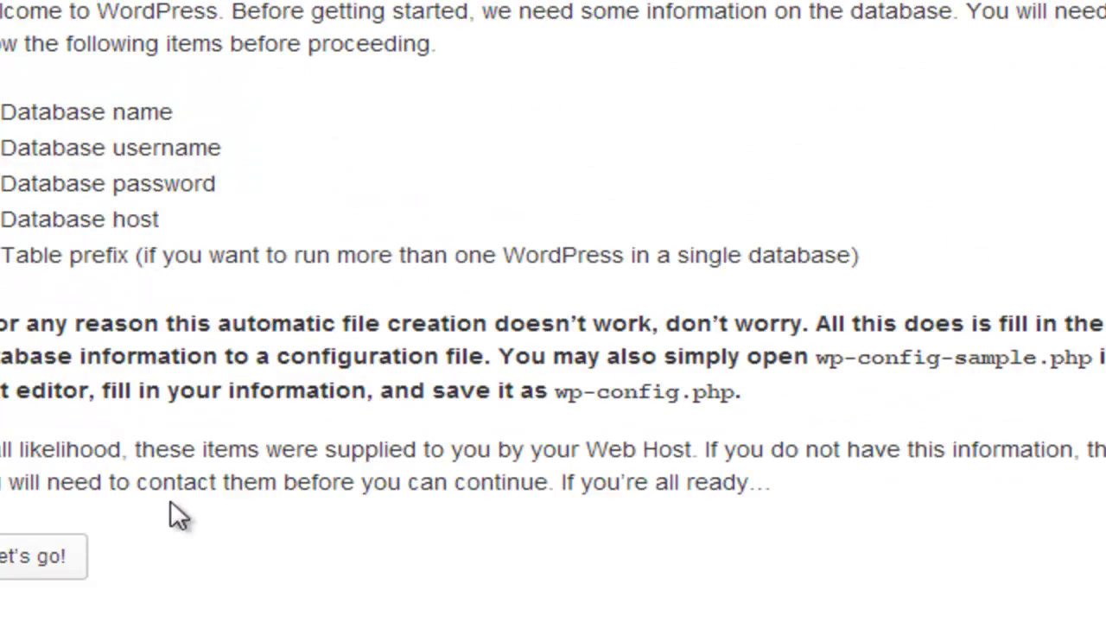
pyautogui.click(19, 570)
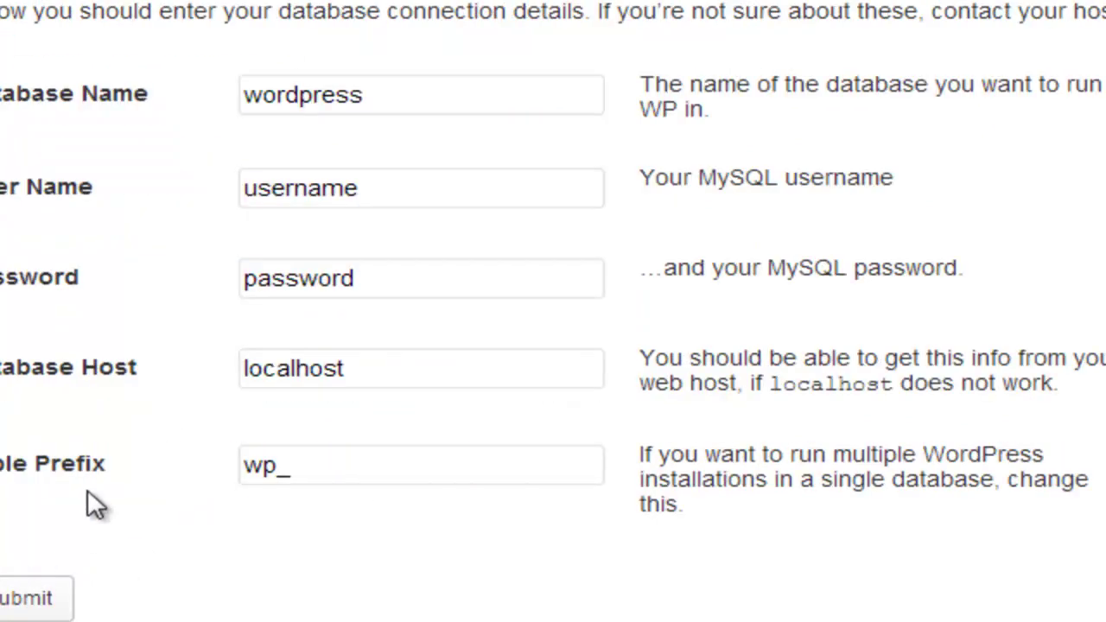
pyautogui.click(453, 100)
pyautogui.click(462, 188)
pyautogui.click(454, 283)
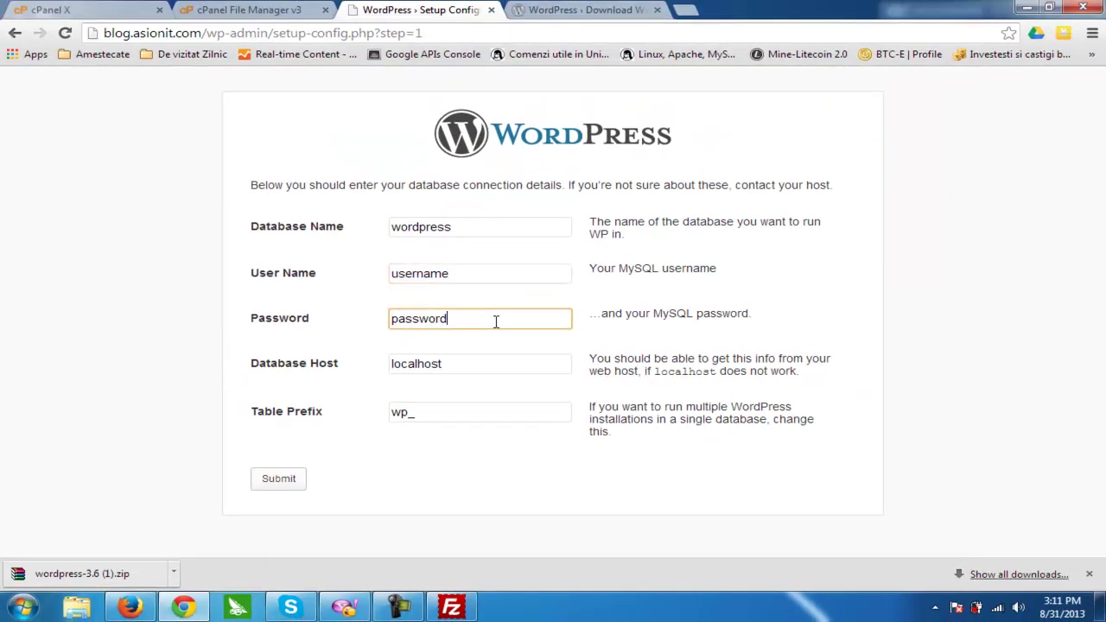
pyautogui.click(496, 369)
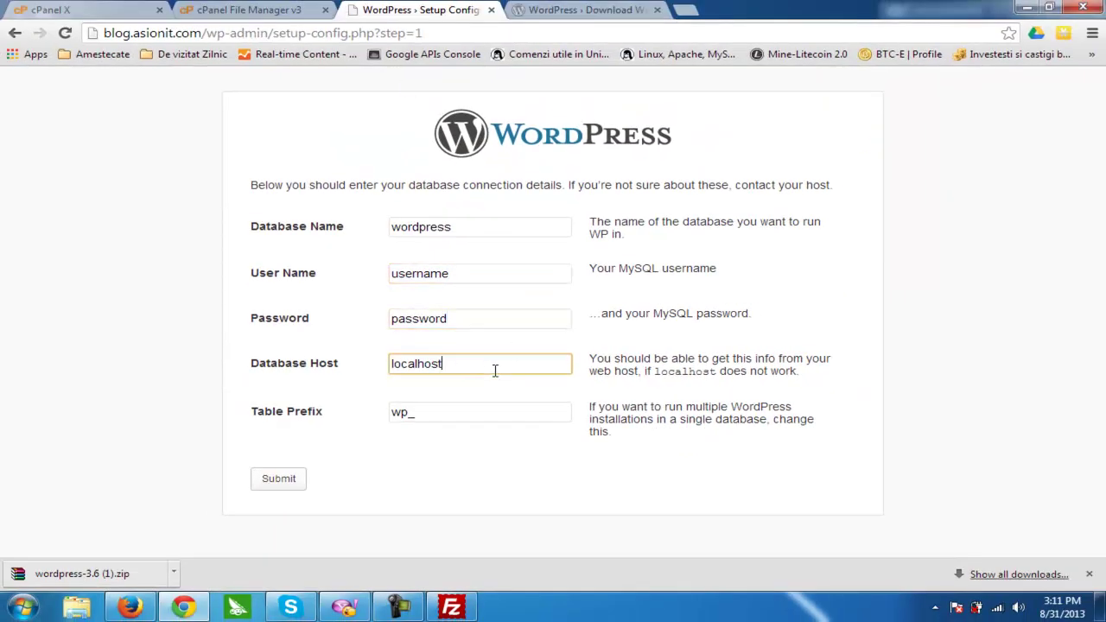
pyautogui.click(476, 416)
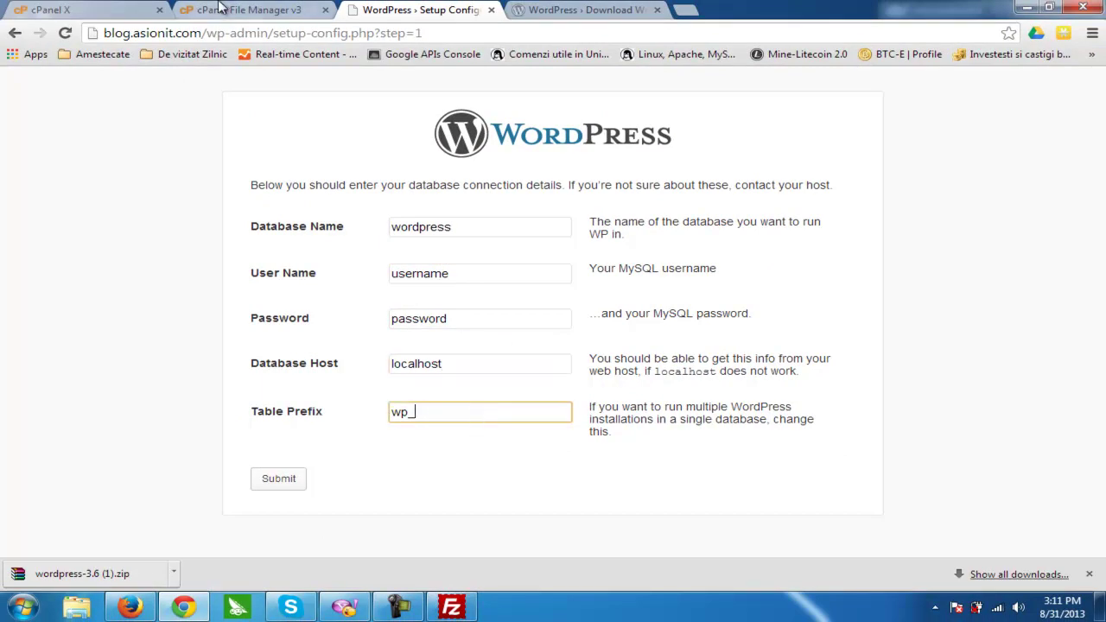
pyautogui.click(222, 10)
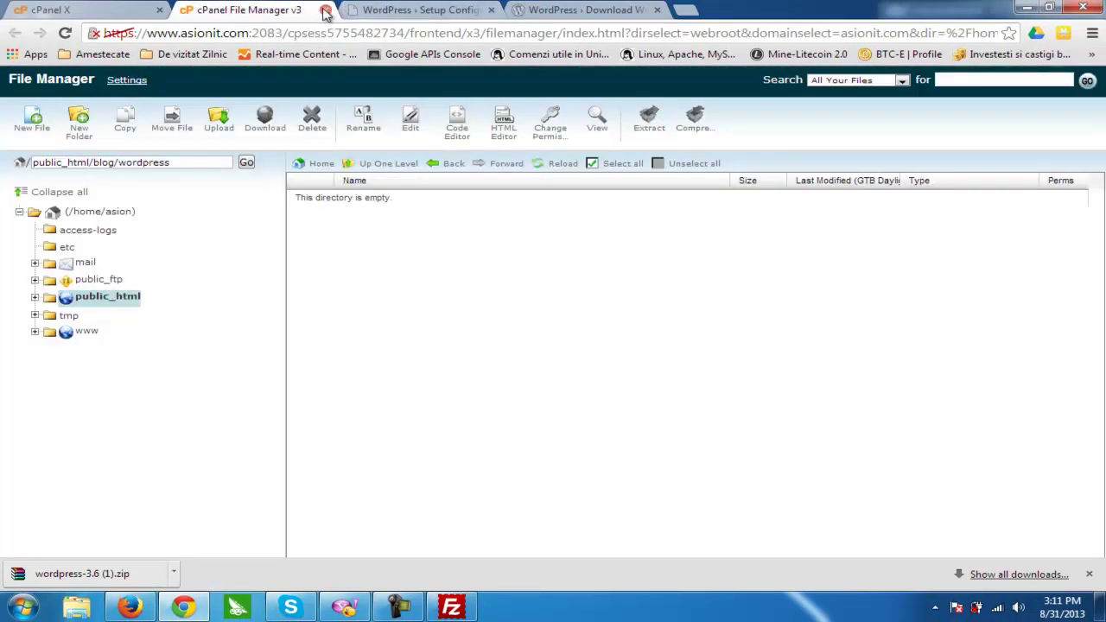
# - Close File Manager and reload the cPanel home page
pyautogui.click(324, 10)
pyautogui.press('F5')
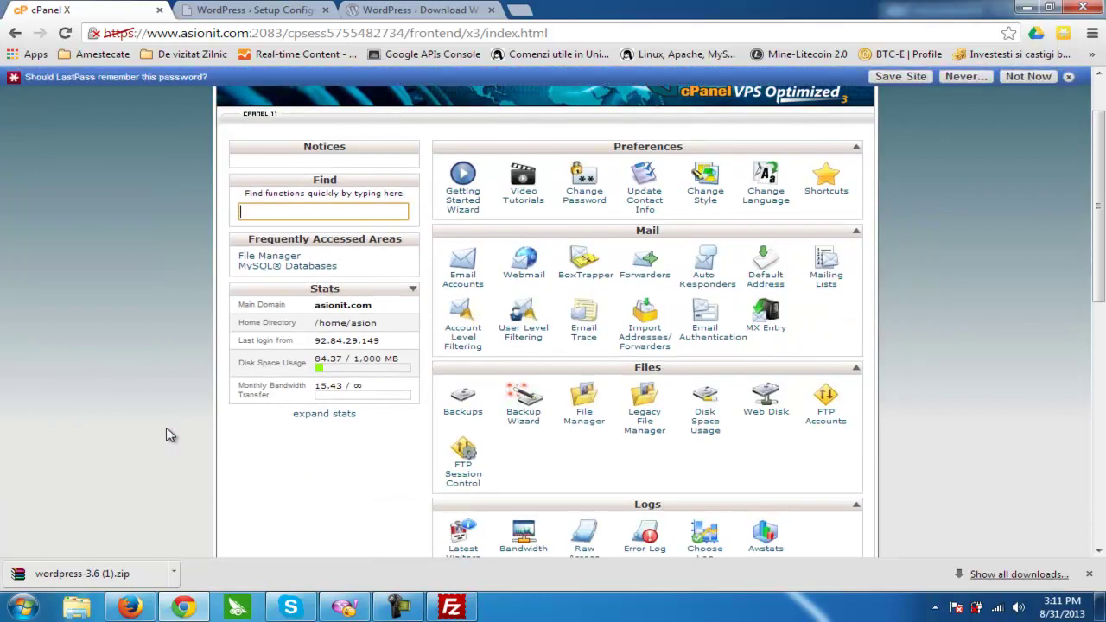
pyautogui.scroll(-3, 170, 434)
pyautogui.scroll(-3, 171, 434)
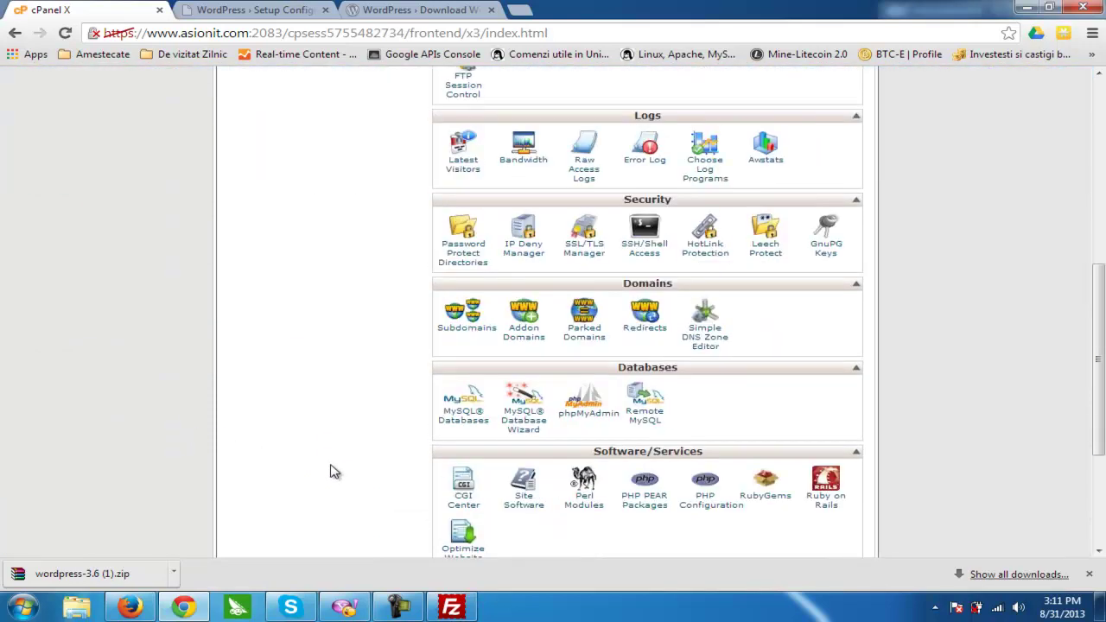
# - Create a new MySQL database named asion_blog
pyautogui.click(471, 421)
pyautogui.scroll(-1, 192, 412)
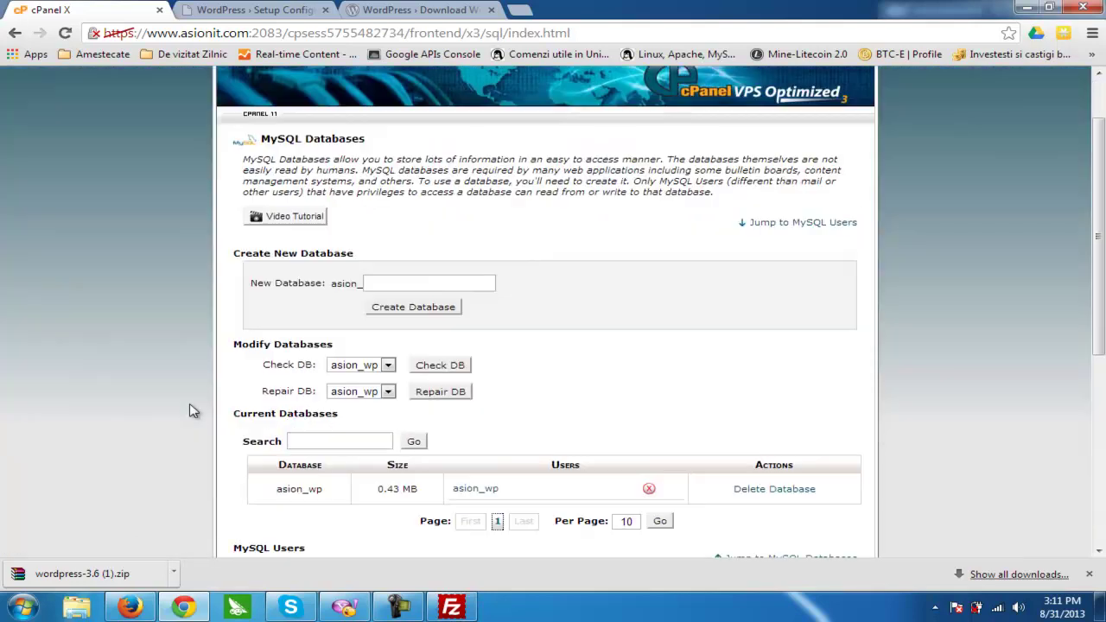
pyautogui.click(422, 278)
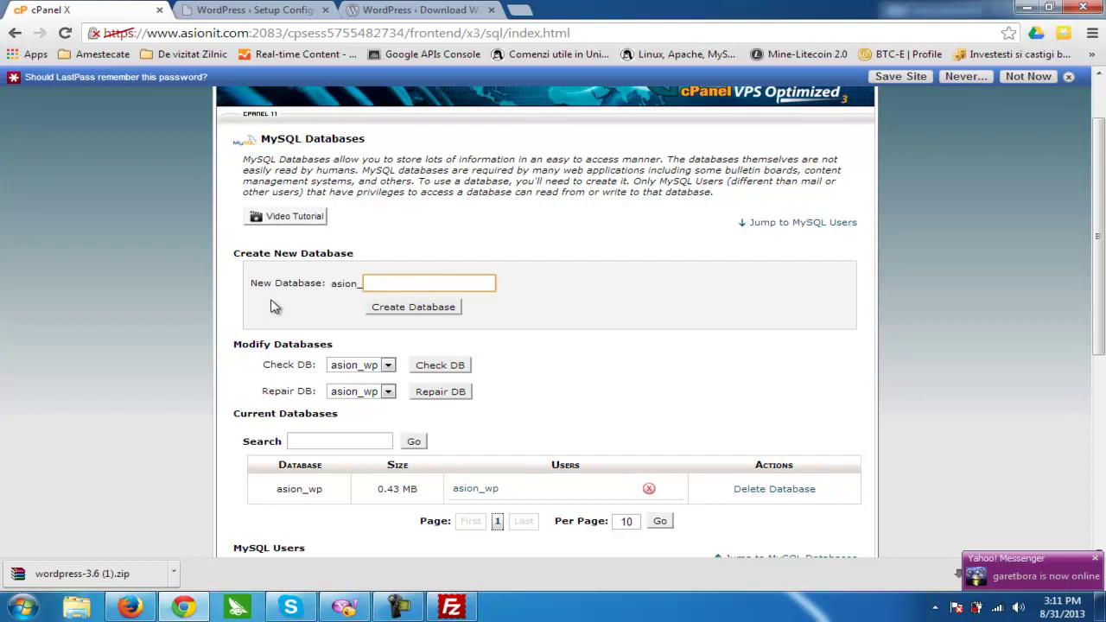
pyautogui.write('blog')
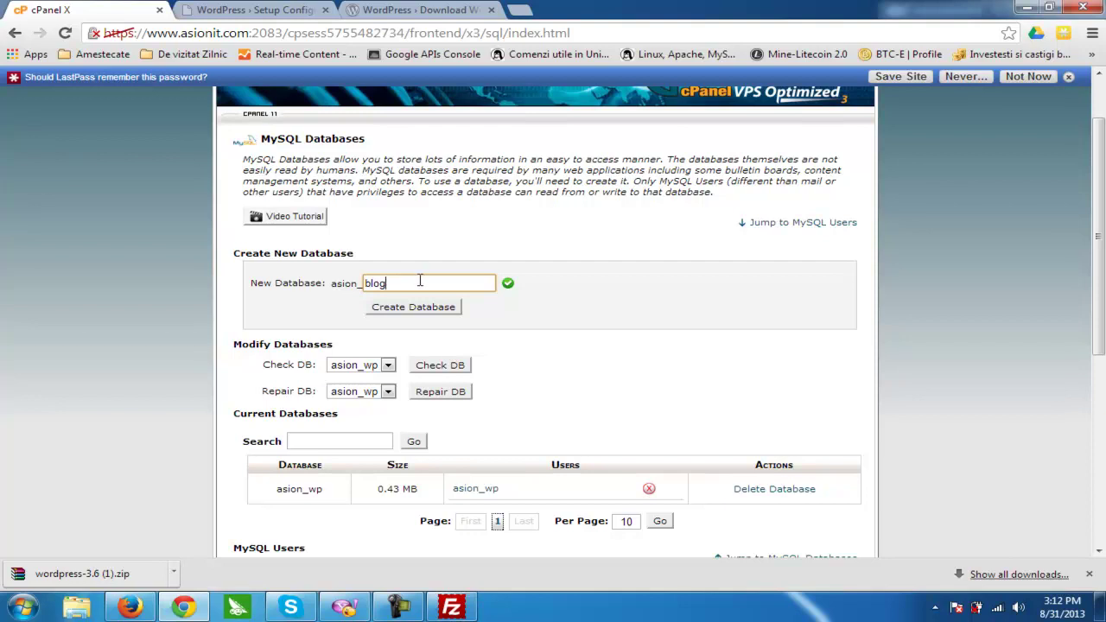
pyautogui.click(416, 311)
# - Return to the MySQL Databases page and go to the new username field
pyautogui.click(558, 294)
pyautogui.scroll(-3, 259, 440)
pyautogui.scroll(-1, 266, 458)
pyautogui.click(434, 445)
# - Name the new MySQL user asion_blog and give it a copied, generated strong password
pyautogui.write('blog')
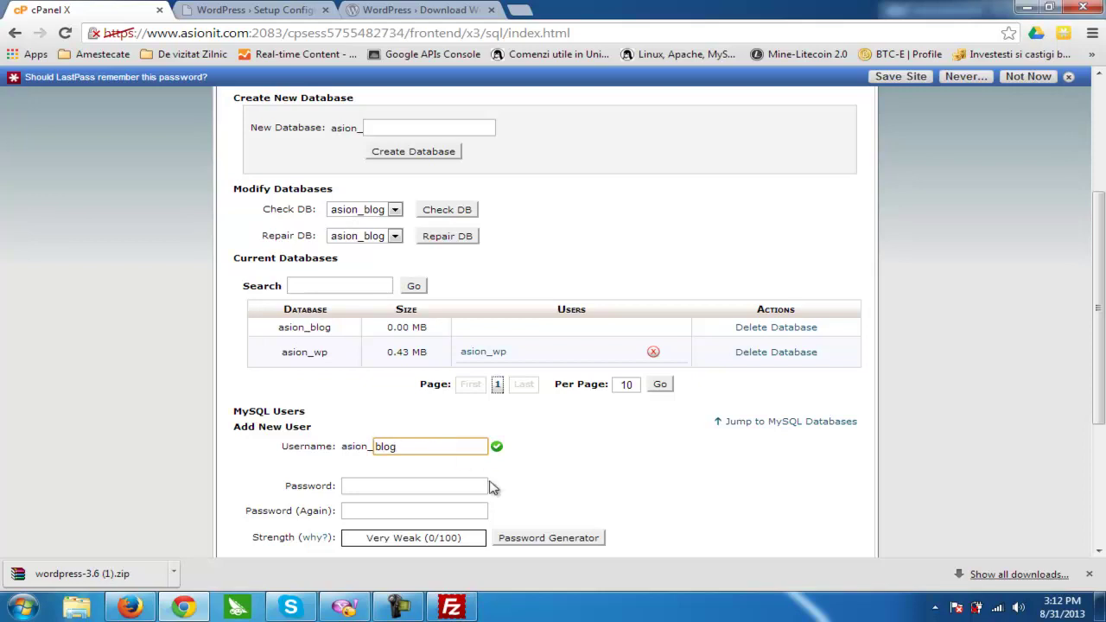
pyautogui.scroll(-1, 497, 488)
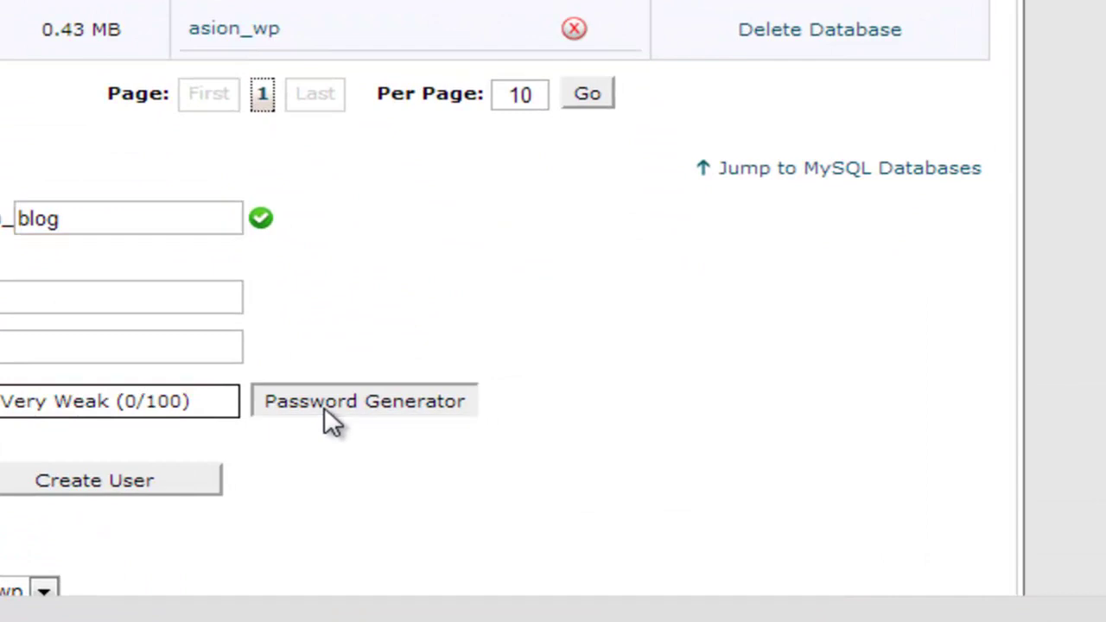
pyautogui.click(530, 462)
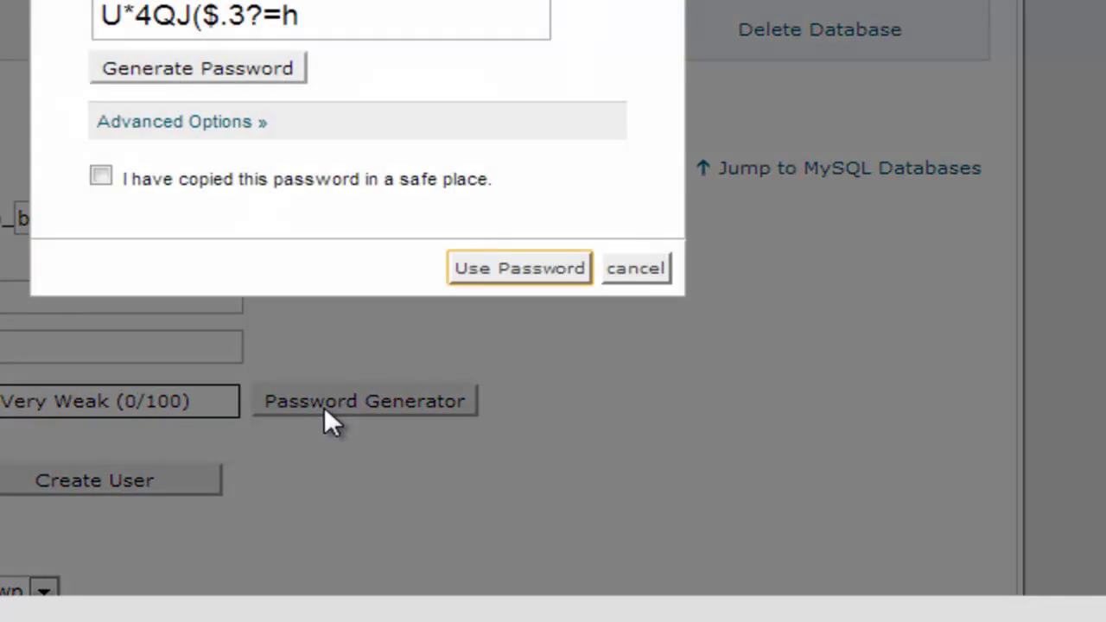
pyautogui.click(394, 18)
pyautogui.hotkey('ctrl', 'c')
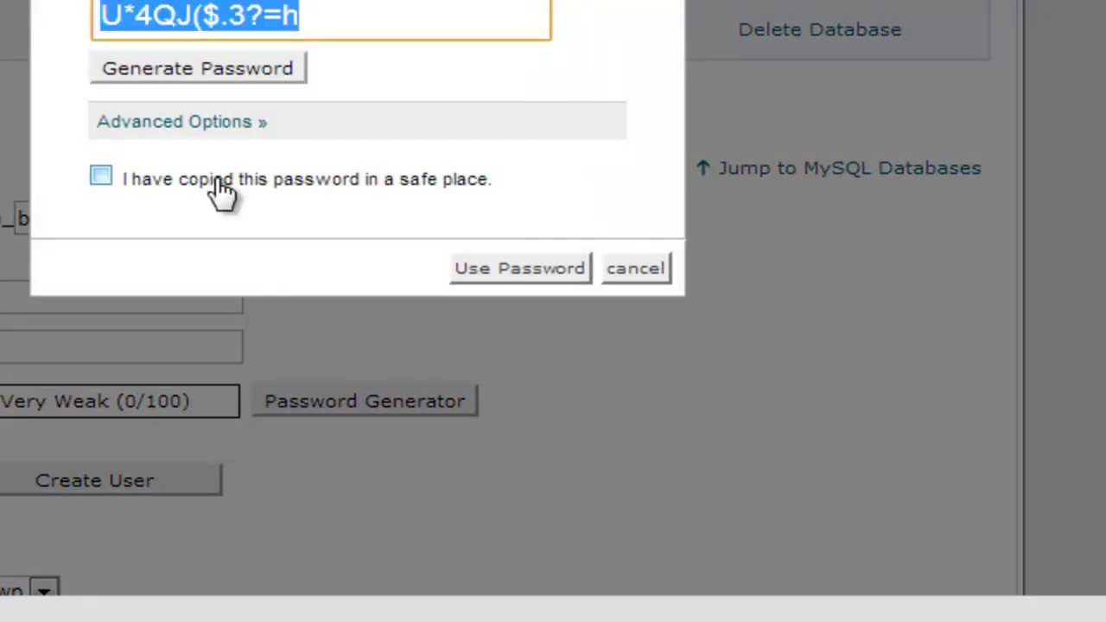
pyautogui.click(226, 190)
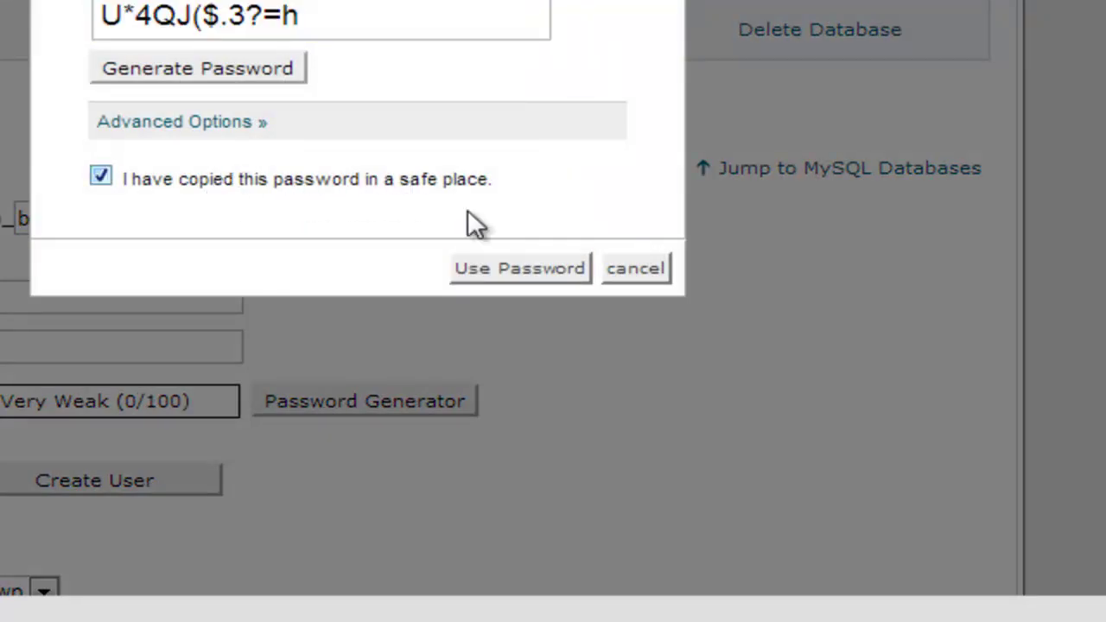
pyautogui.click(512, 275)
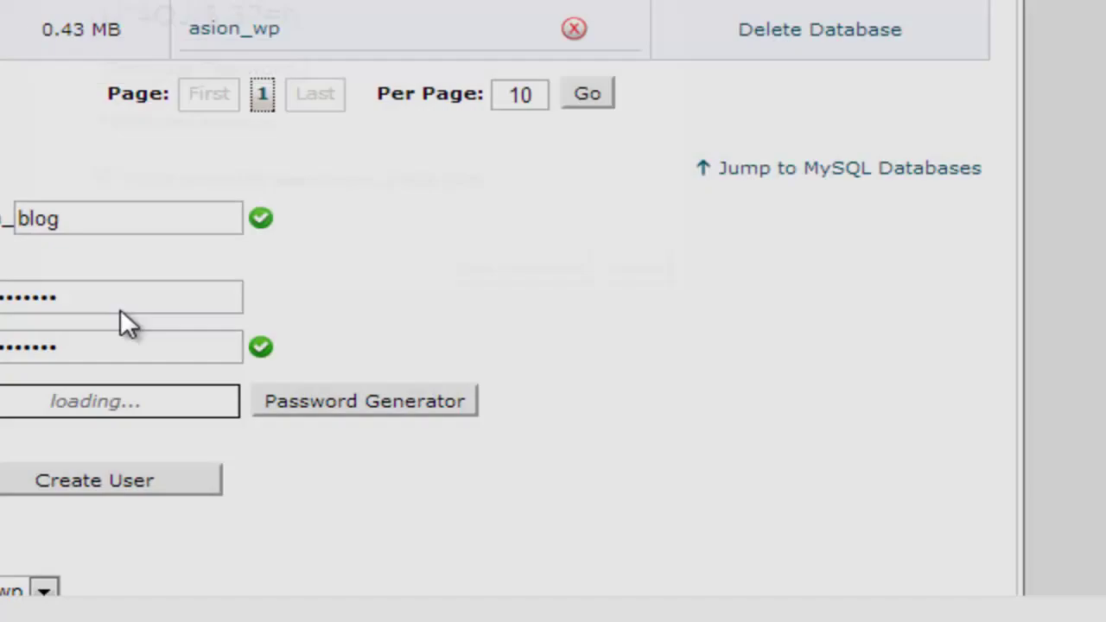
# - Create the asion_blog user and return to the MySQL Databases page
pyautogui.scroll(-2, 66, 383)
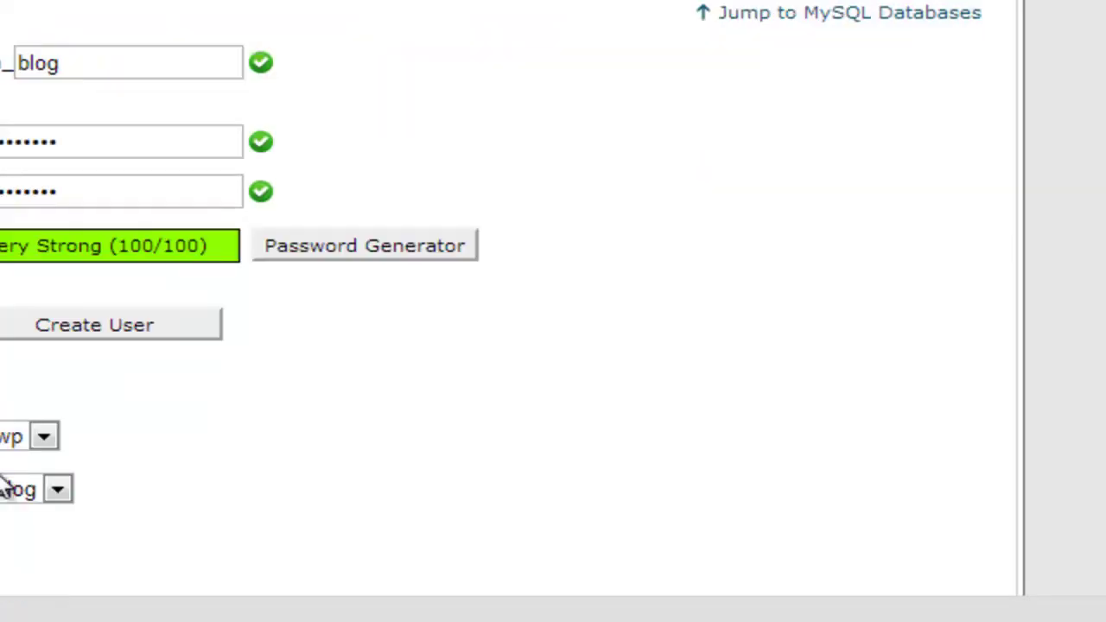
pyautogui.click(120, 327)
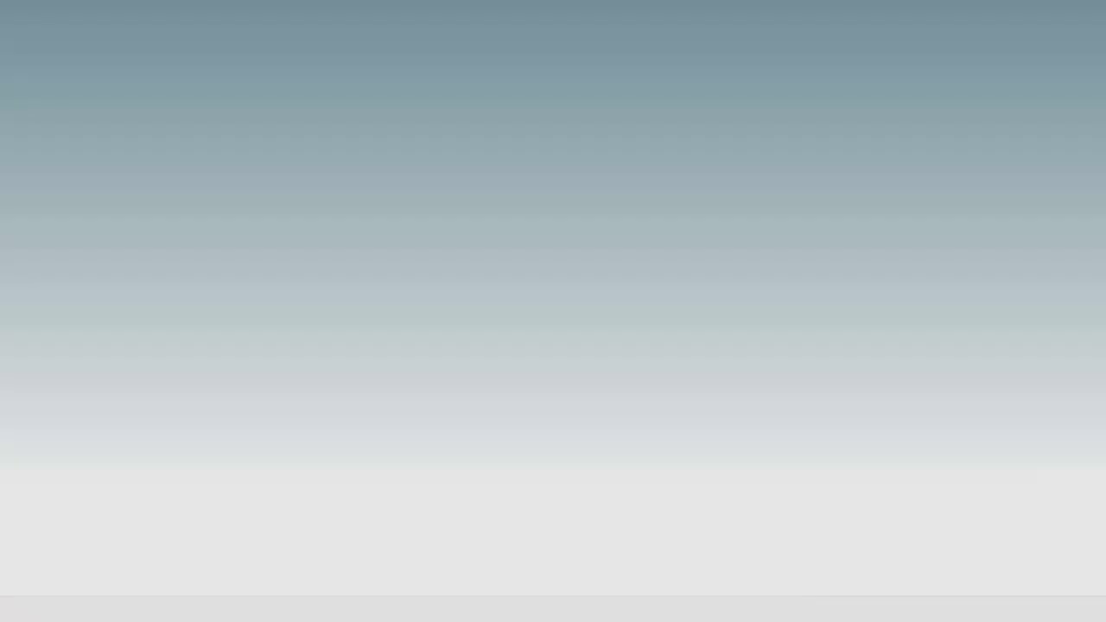
pyautogui.click(404, 50)
pyautogui.scroll(-8, 371, 471)
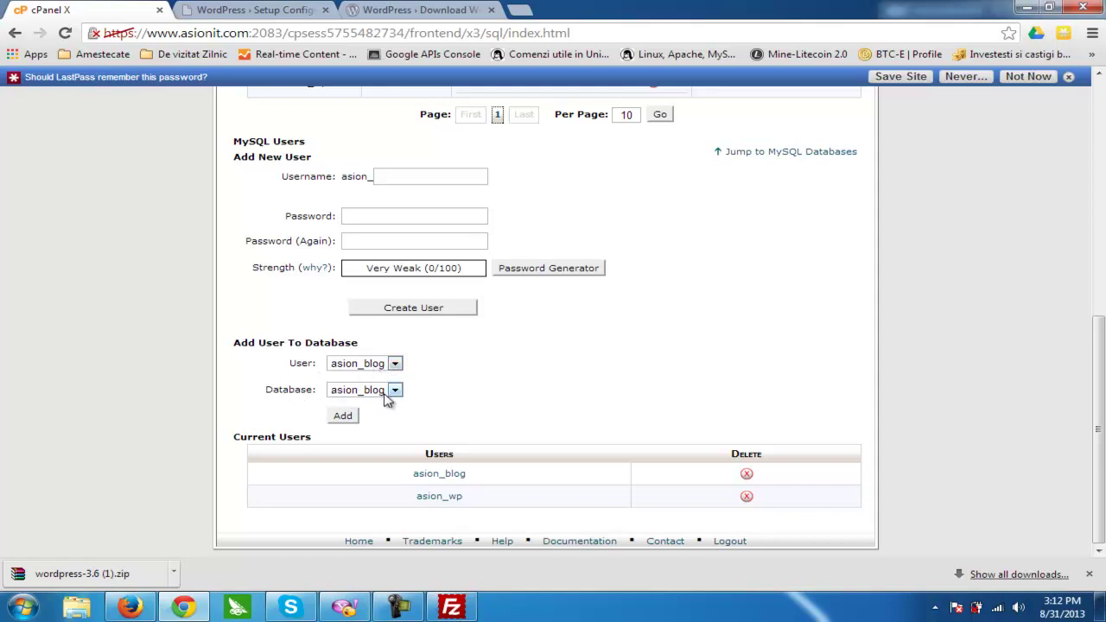
# - Add user asion_blog to the asion_blog database with ALL PRIVILEGES
pyautogui.click(347, 422)
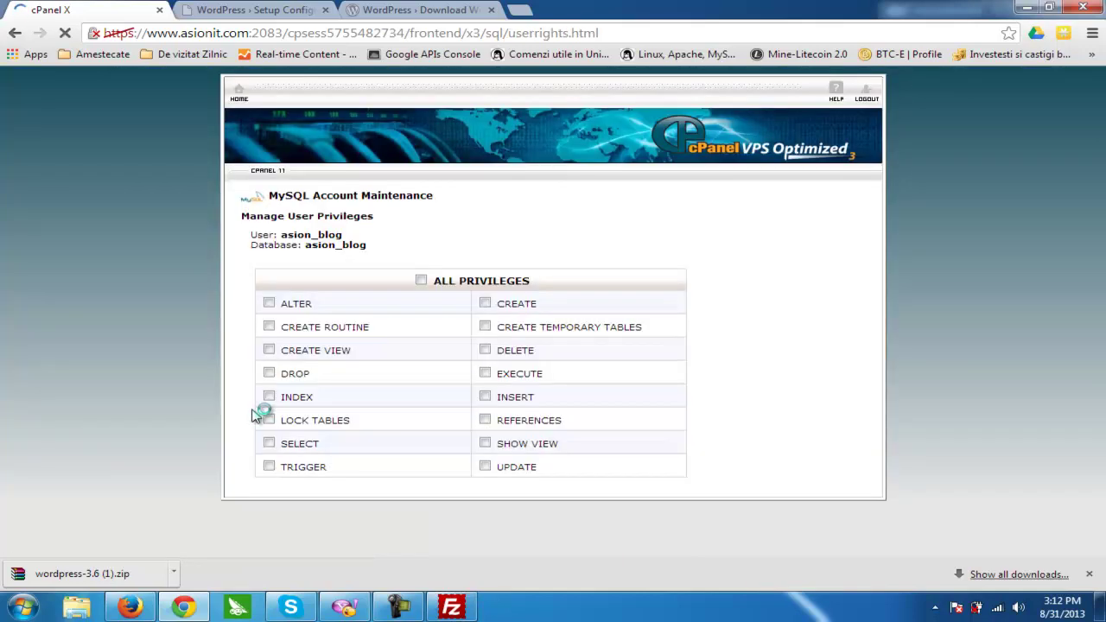
pyautogui.click(414, 302)
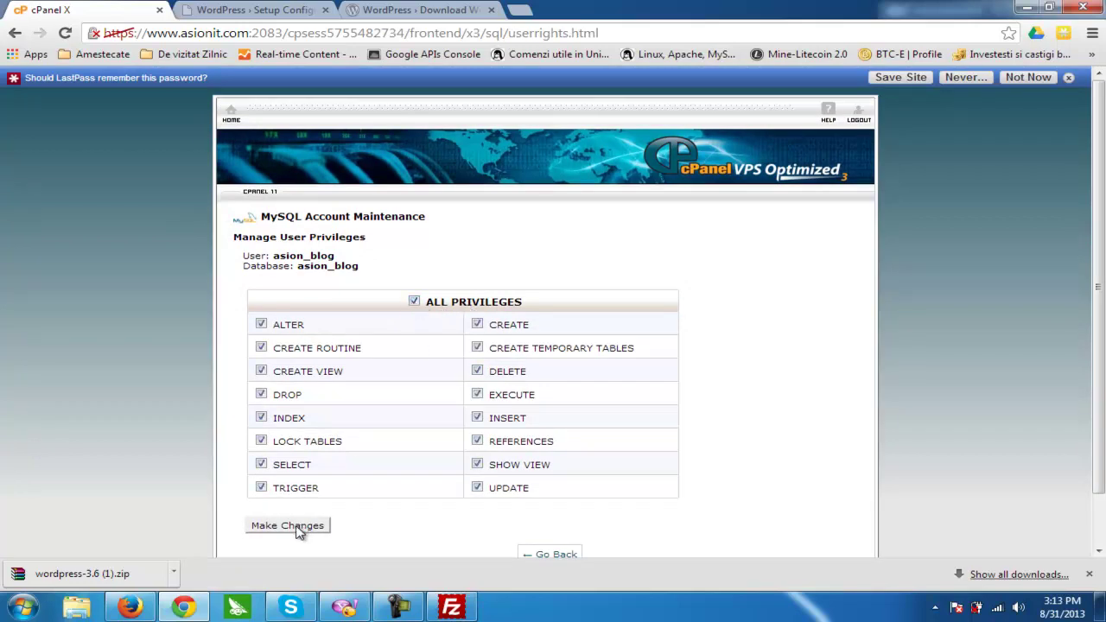
pyautogui.click(288, 526)
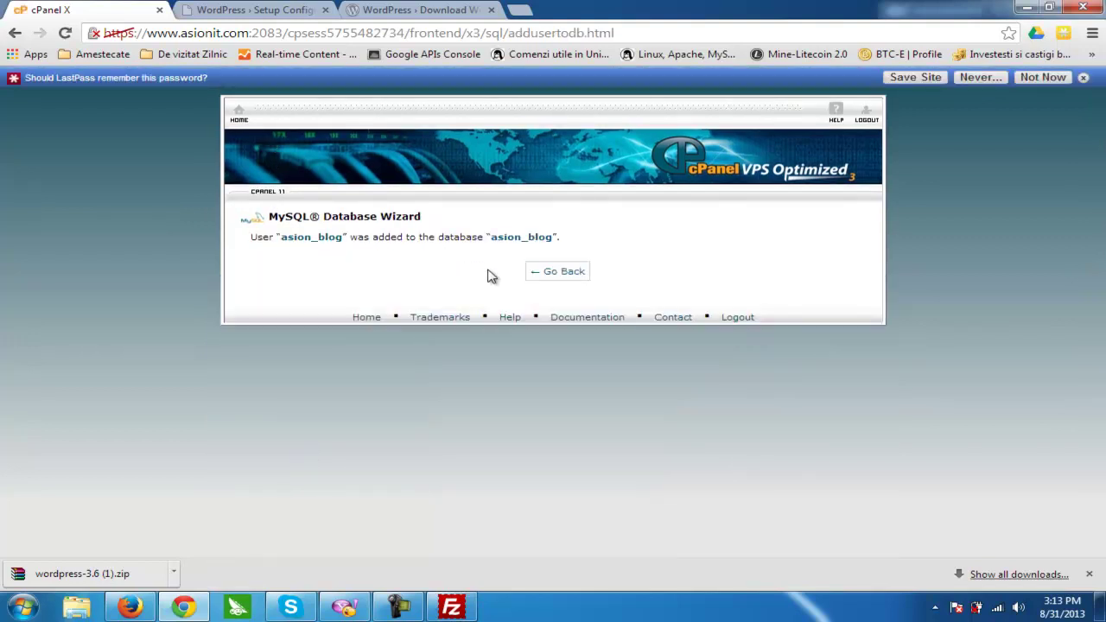
pyautogui.click(557, 273)
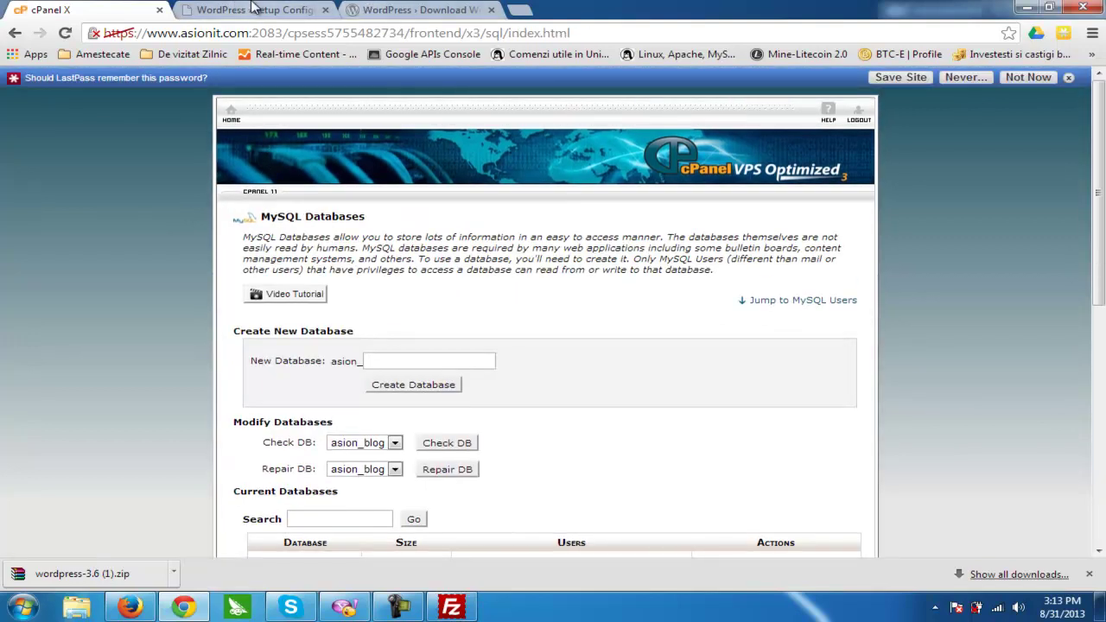
pyautogui.click(257, 9)
# - Enter asion_blog as database name and user name, paste the user's password, and submit
pyautogui.doubleClick(480, 227)
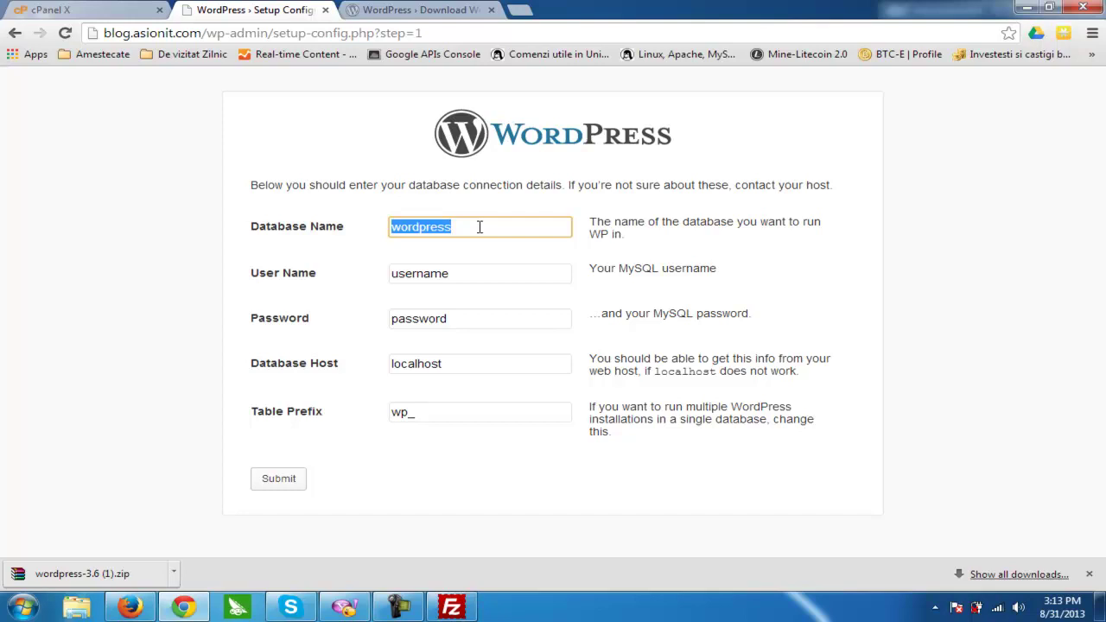
pyautogui.write('asion_')
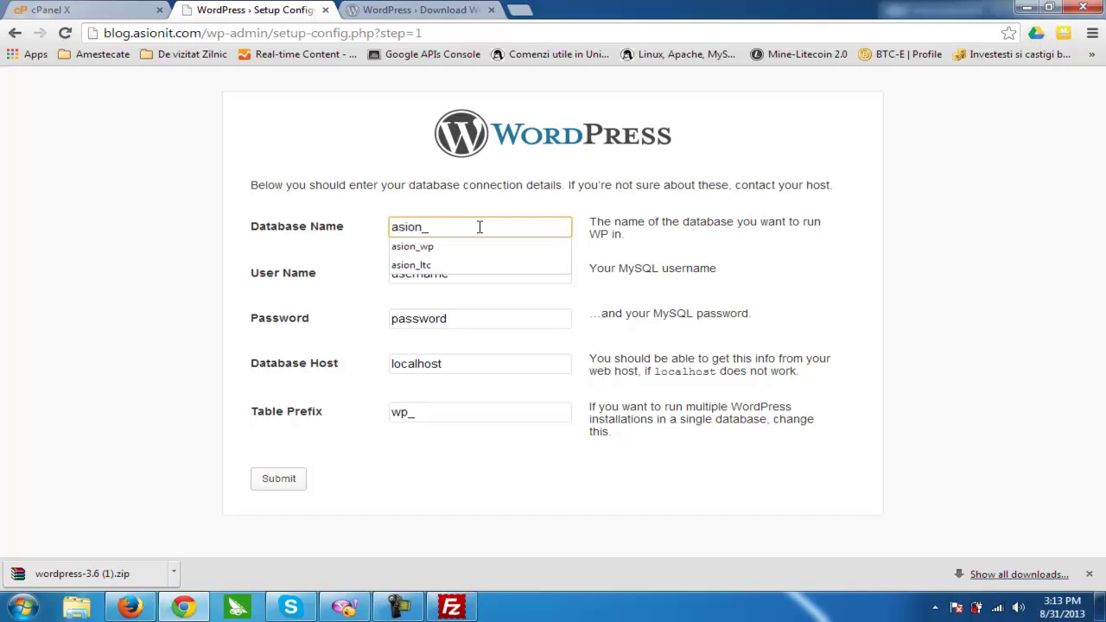
pyautogui.write('blog')
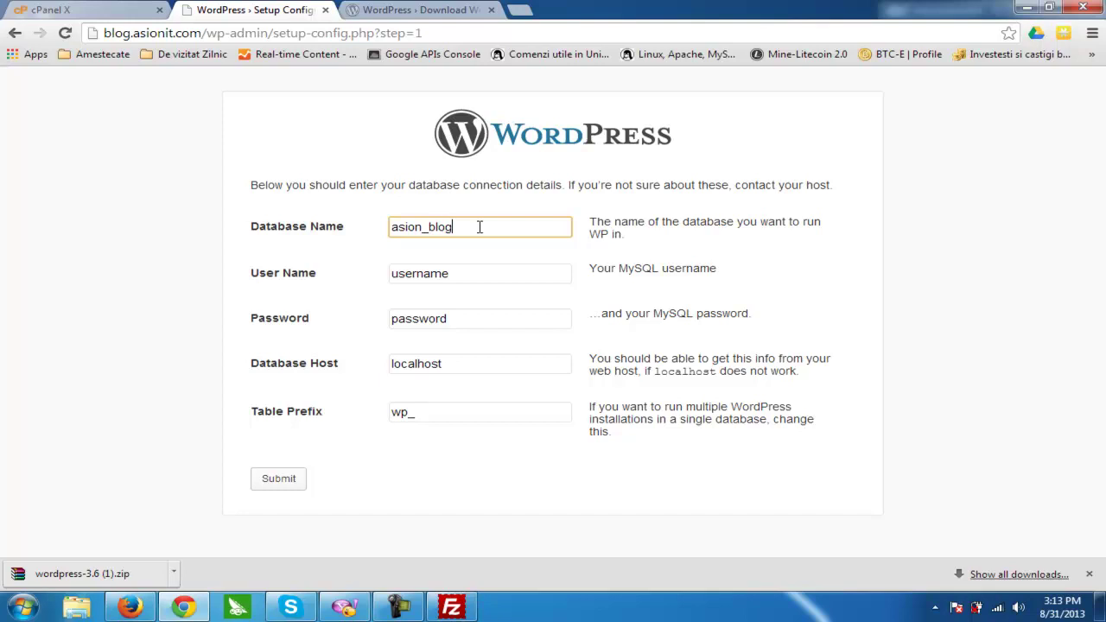
pyautogui.press('Tab')
pyautogui.write('asion_blog')
pyautogui.press('Tab')
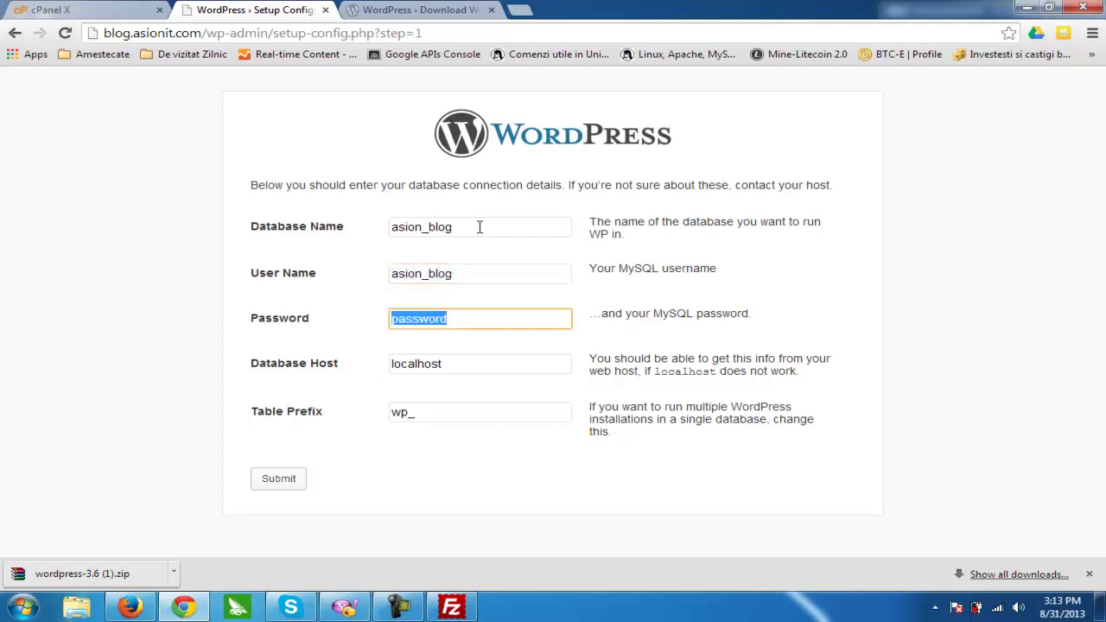
pyautogui.click(477, 227)
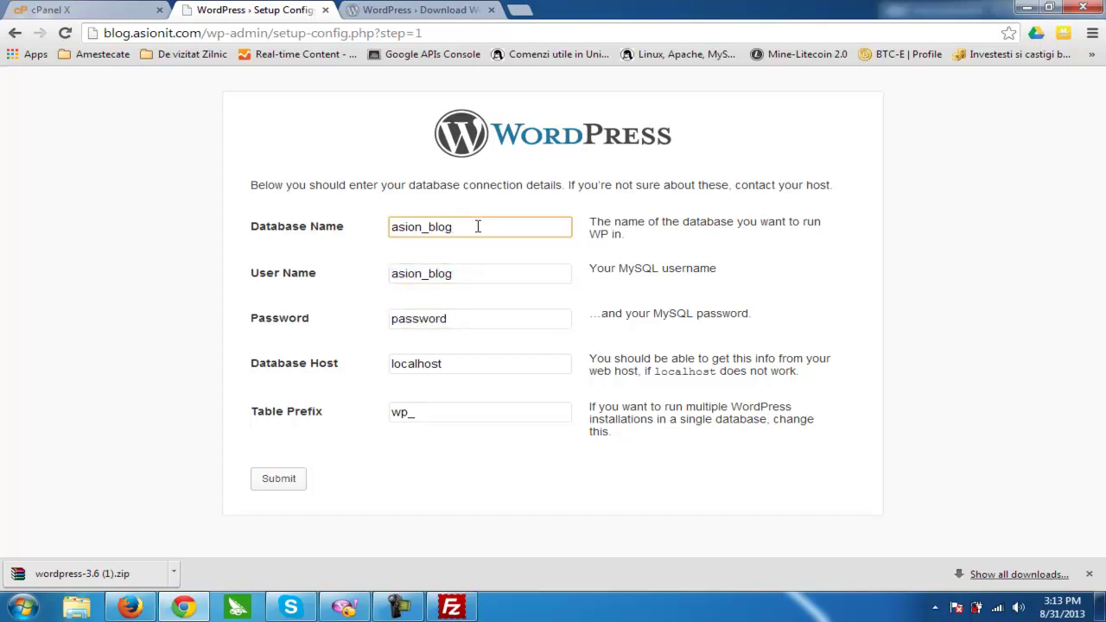
pyautogui.click(485, 275)
pyautogui.doubleClick(486, 314)
pyautogui.hotkey('ctrl', 'v')
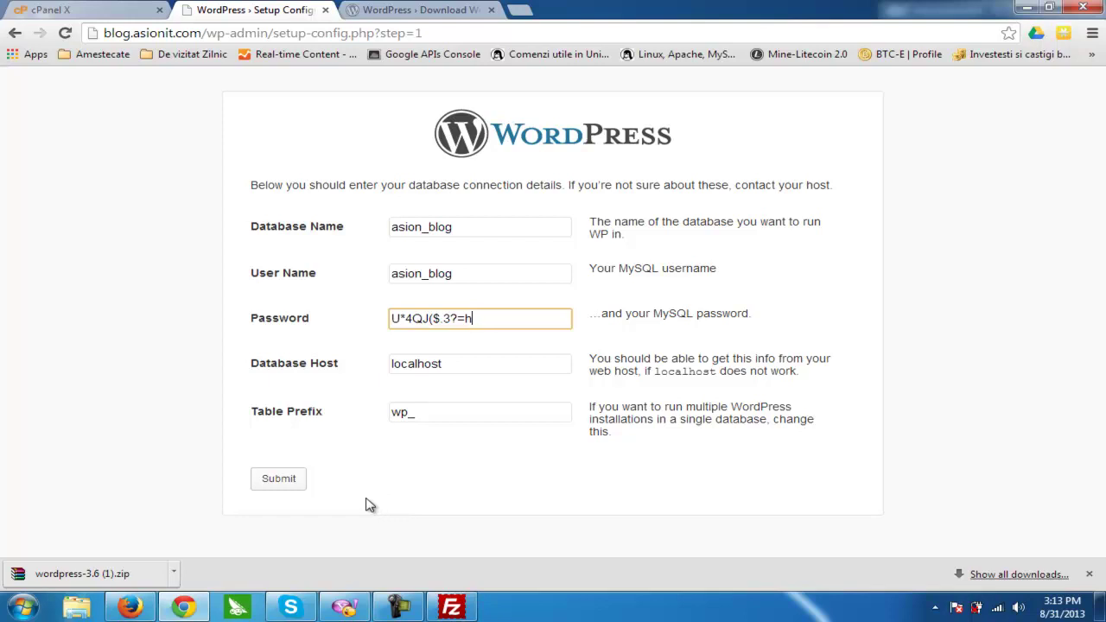
pyautogui.click(289, 486)
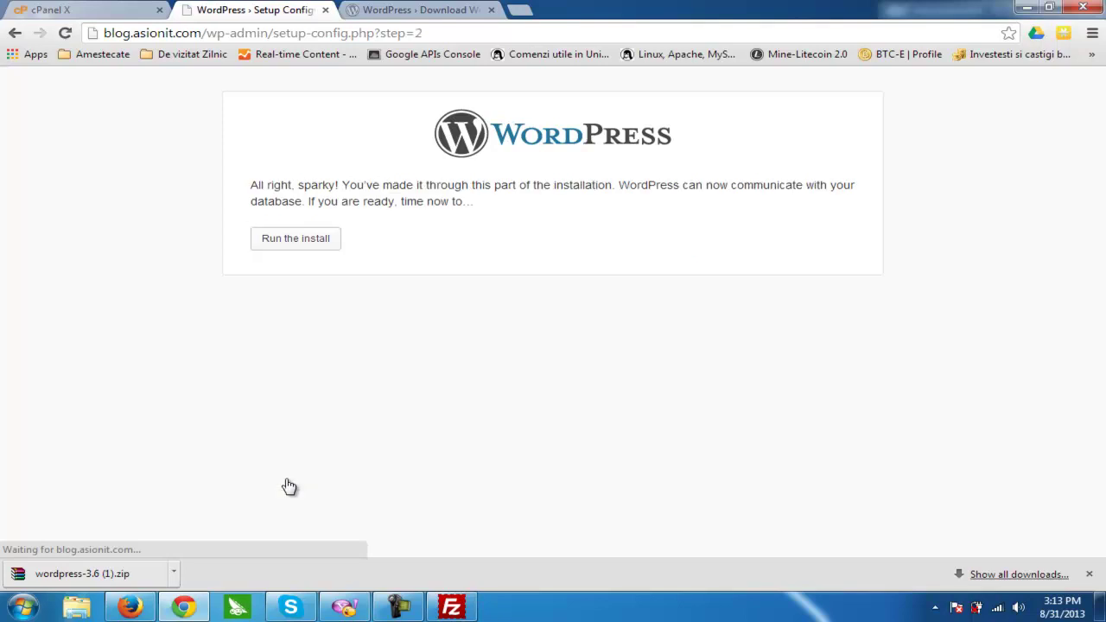
# - Start the install, set site title 'Blog AsionIT.com', and enter the admin password twice
pyautogui.click(295, 245)
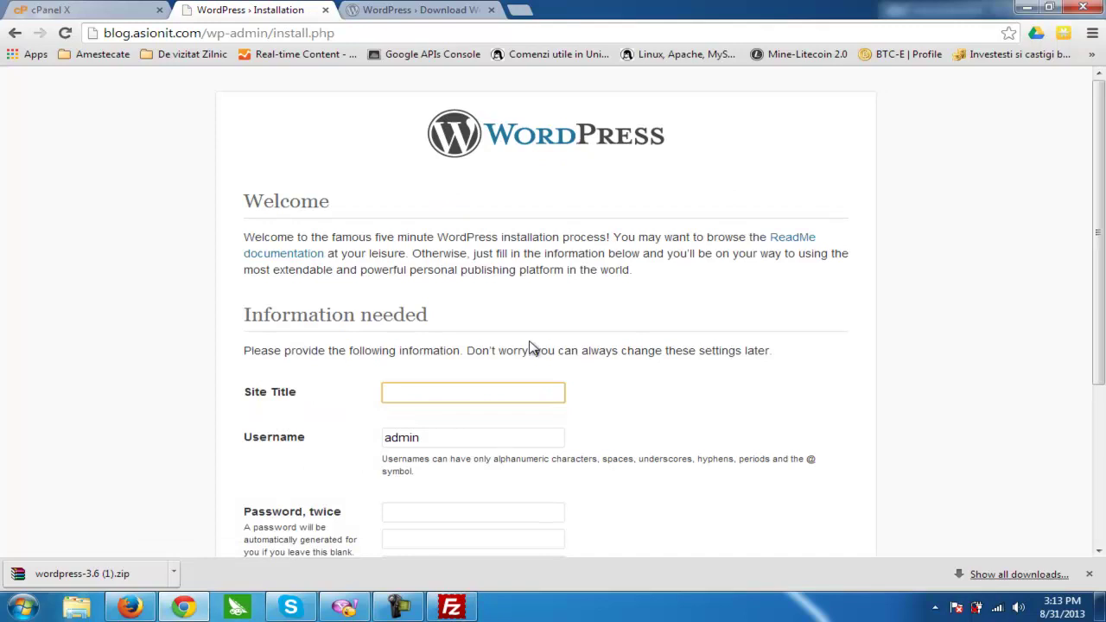
pyautogui.write('Blog AsionIT.com')
pyautogui.press('Tab')
pyautogui.click(453, 455)
pyautogui.write('••••••••••')
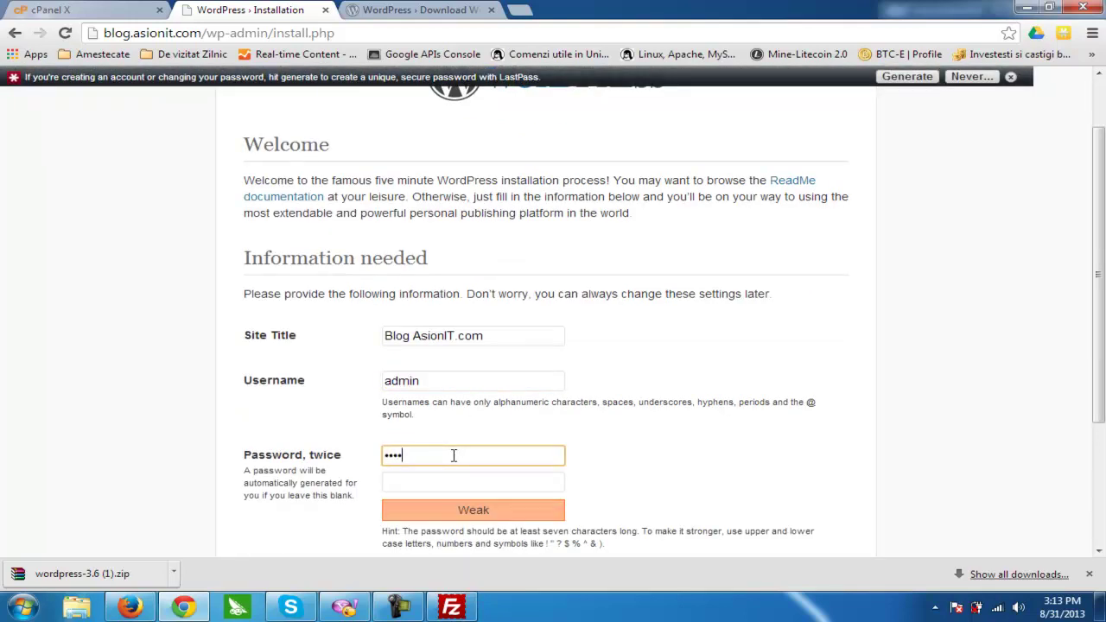
pyautogui.press('Tab')
pyautogui.write('••••••')
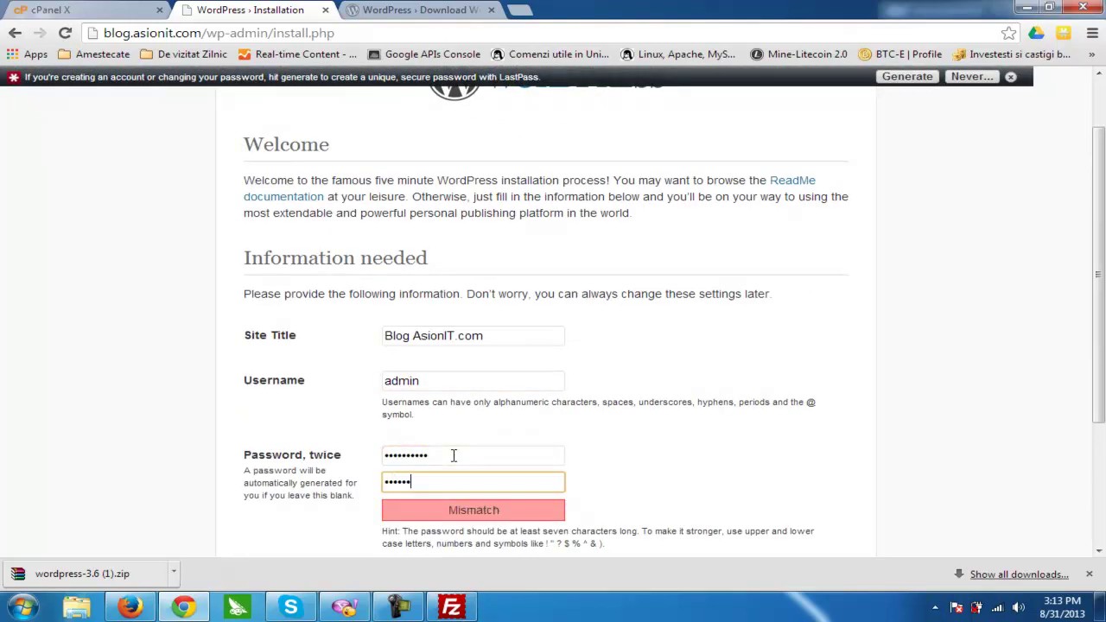
pyautogui.write('•')
# - Fill in the admin e-mail address and install WordPress
pyautogui.scroll(-3, 453, 453)
pyautogui.click(463, 436)
pyautogui.write('adrian')
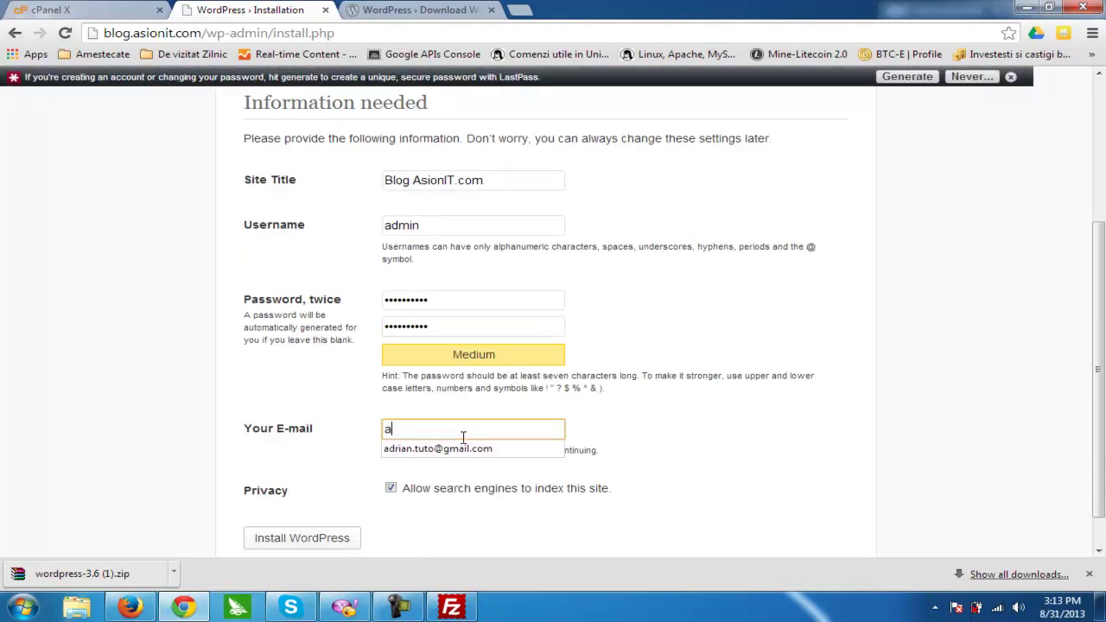
pyautogui.press('Down')
pyautogui.press('Return')
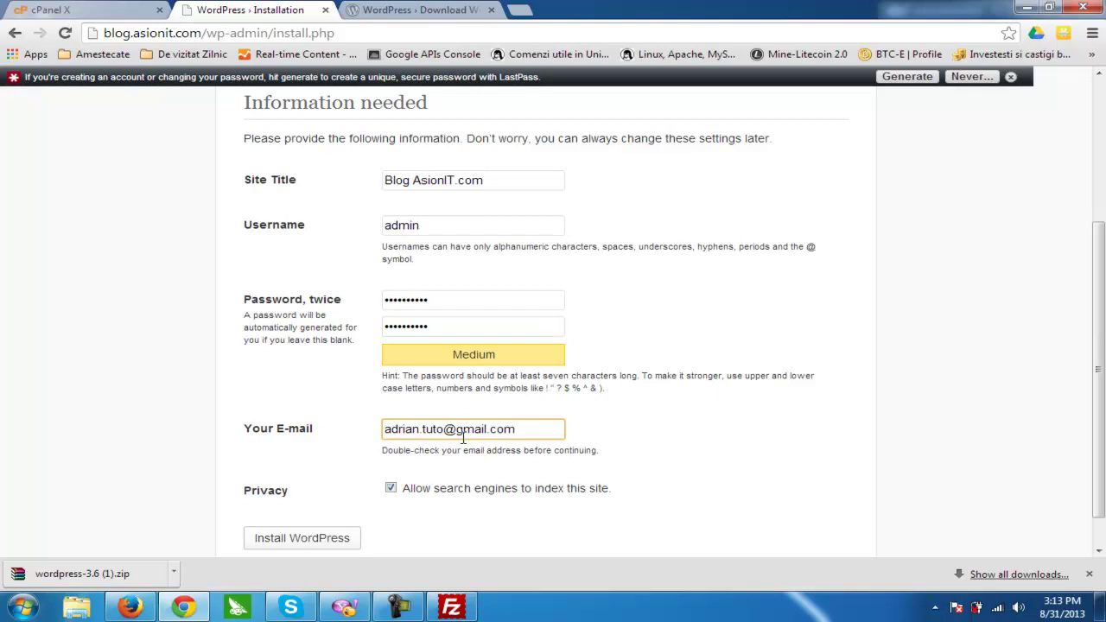
pyautogui.scroll(-1, 463, 438)
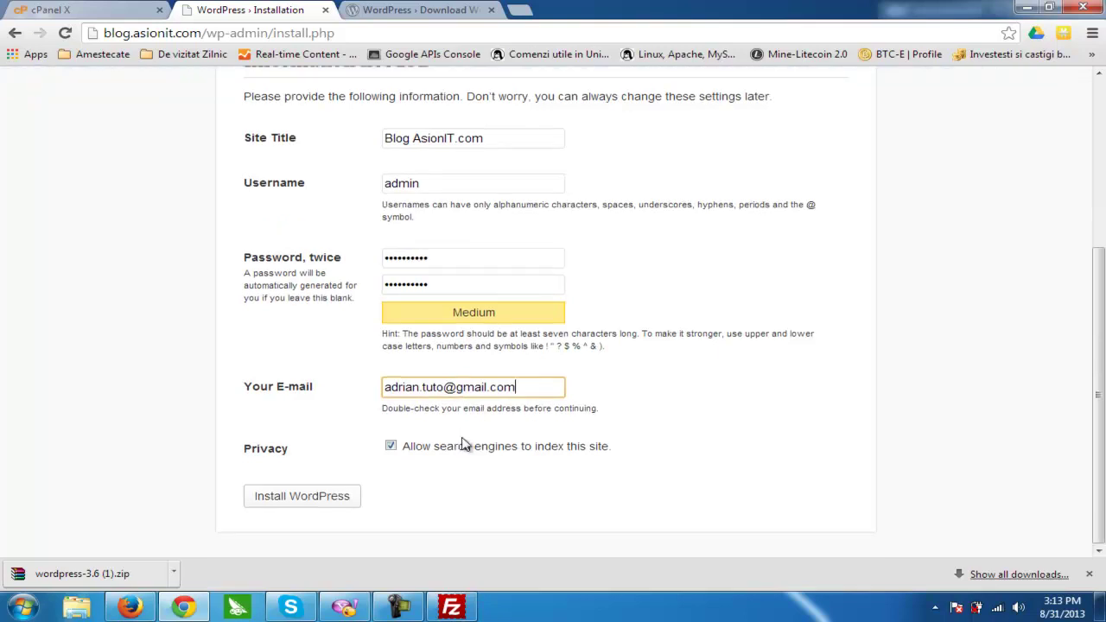
pyautogui.click(298, 499)
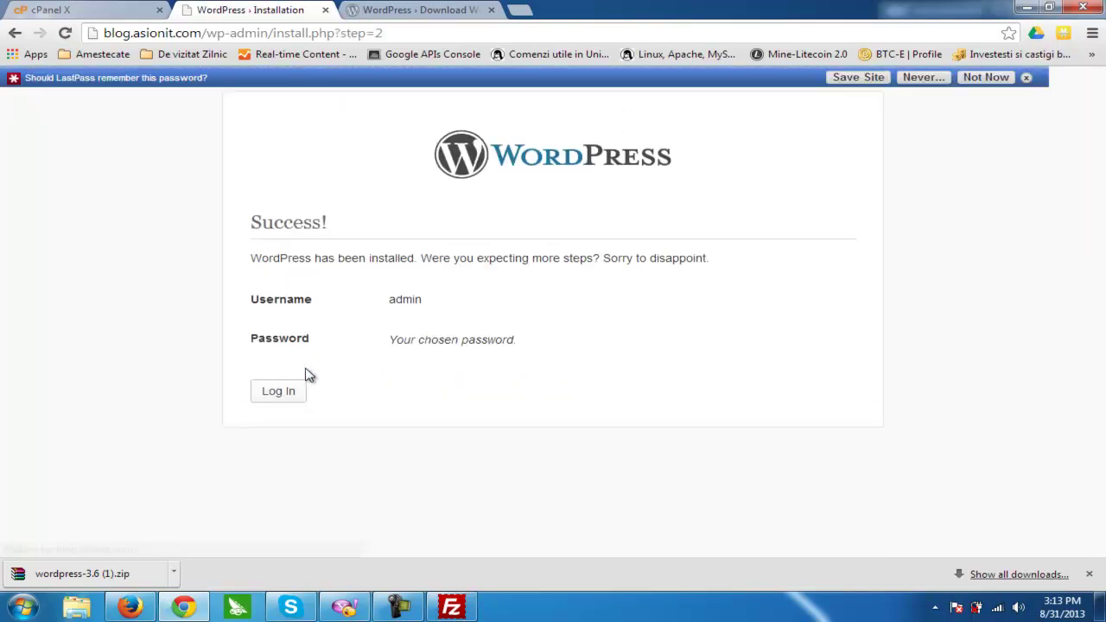
# - Log in to the new site as admin with the chosen password
pyautogui.click(267, 370)
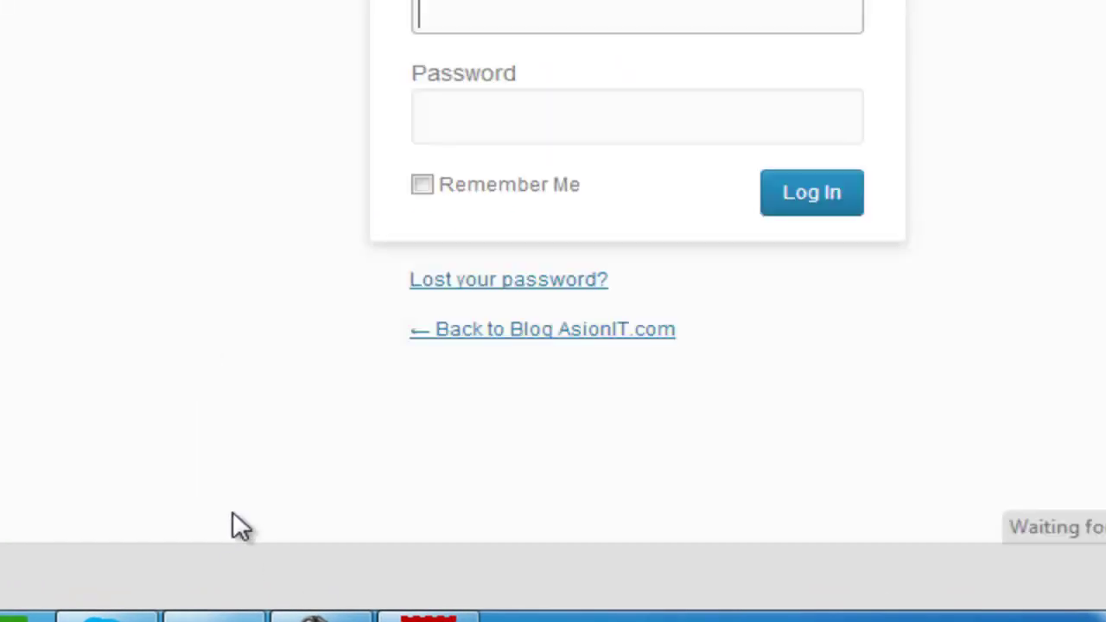
pyautogui.write('admin')
pyautogui.press('Tab')
pyautogui.write('••••••••••')
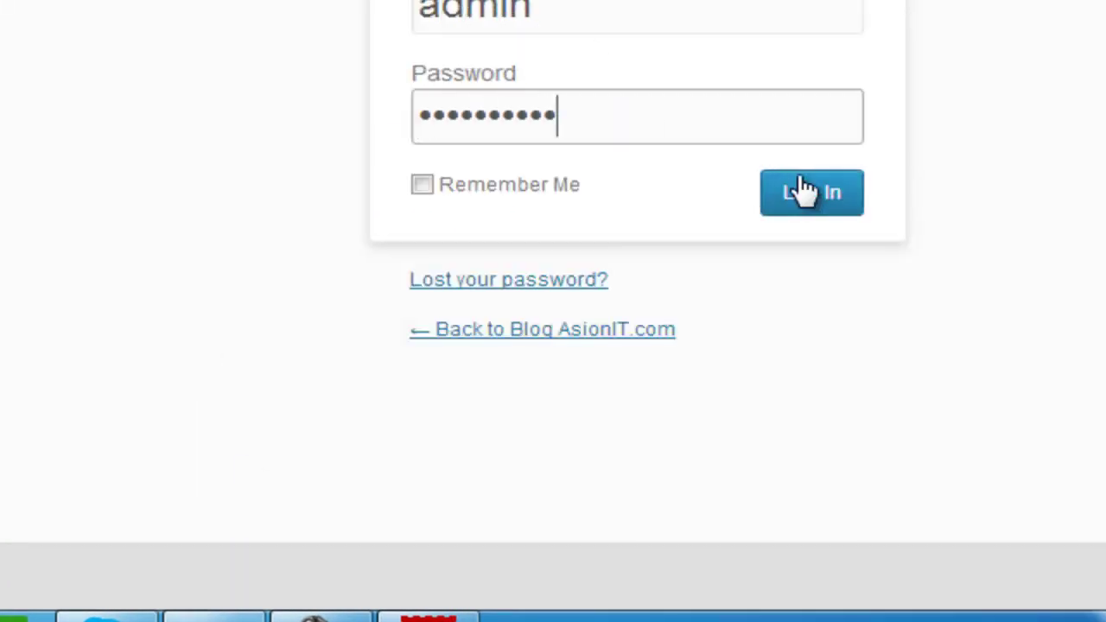
pyautogui.click(810, 197)
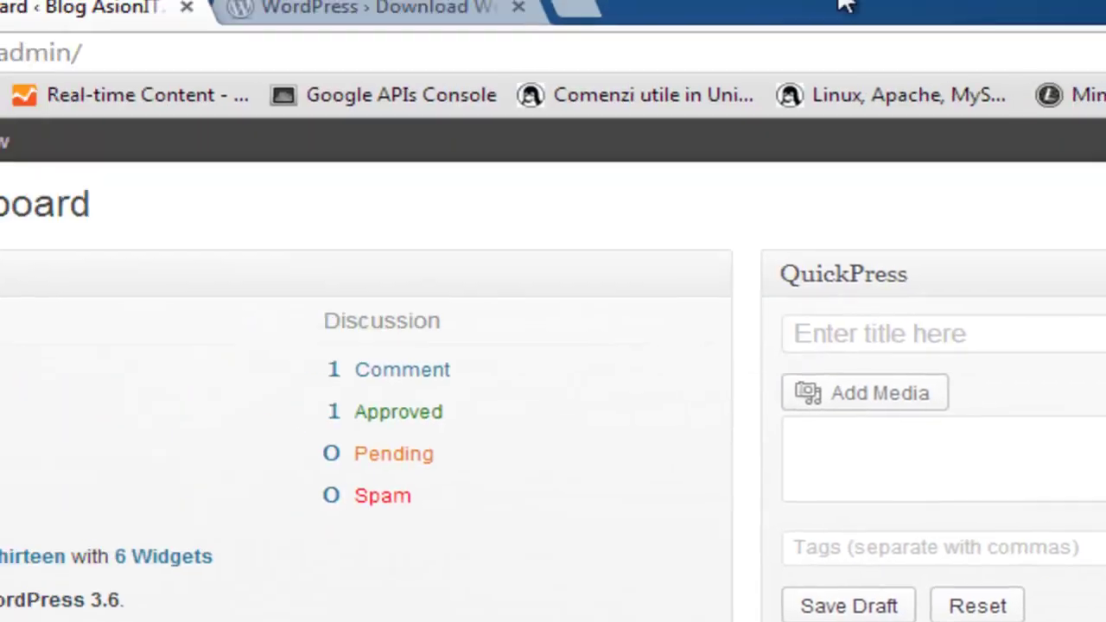
# - Load blog.asionit.com in the third tab and scroll its Hello world! front page
pyautogui.click(501, 7)
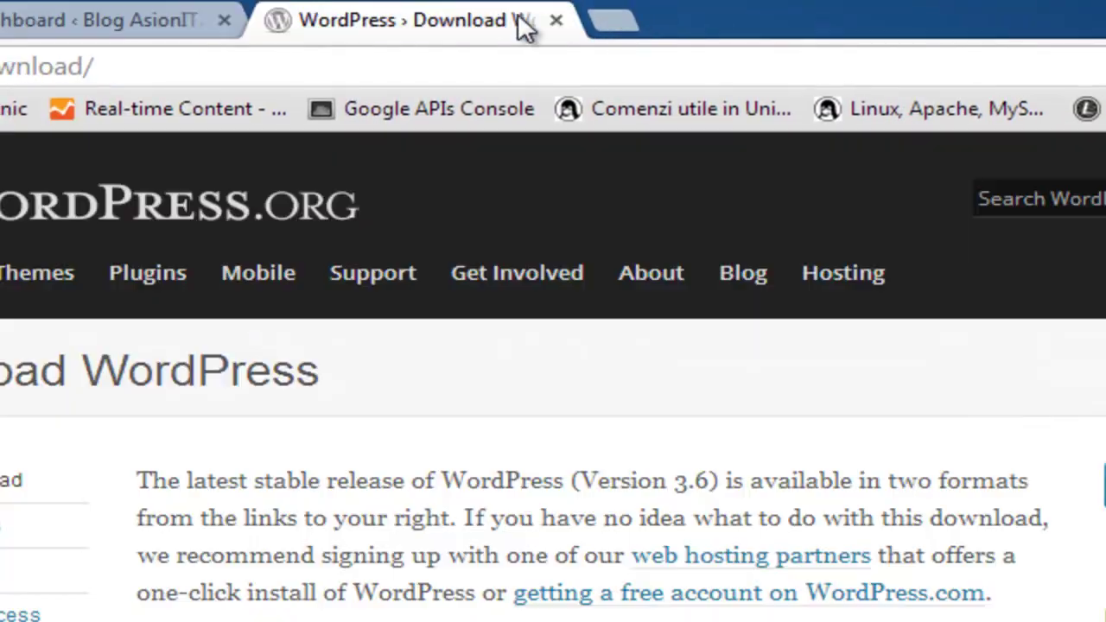
pyautogui.click(475, 53)
pyautogui.write('blo')
pyautogui.press('Return')
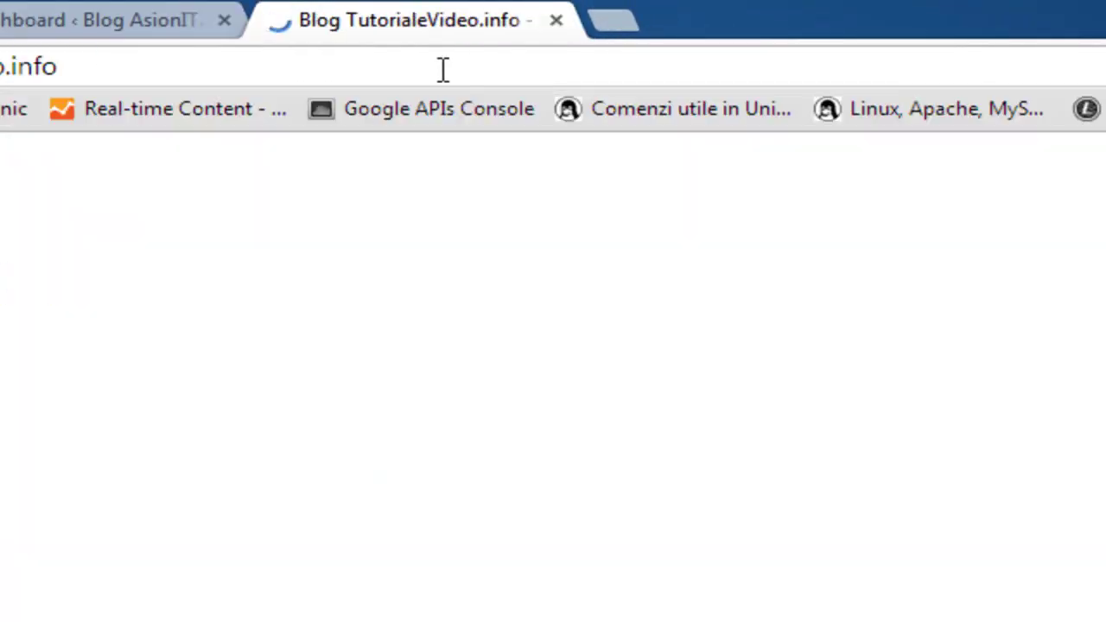
pyautogui.click(442, 69)
pyautogui.write('blo')
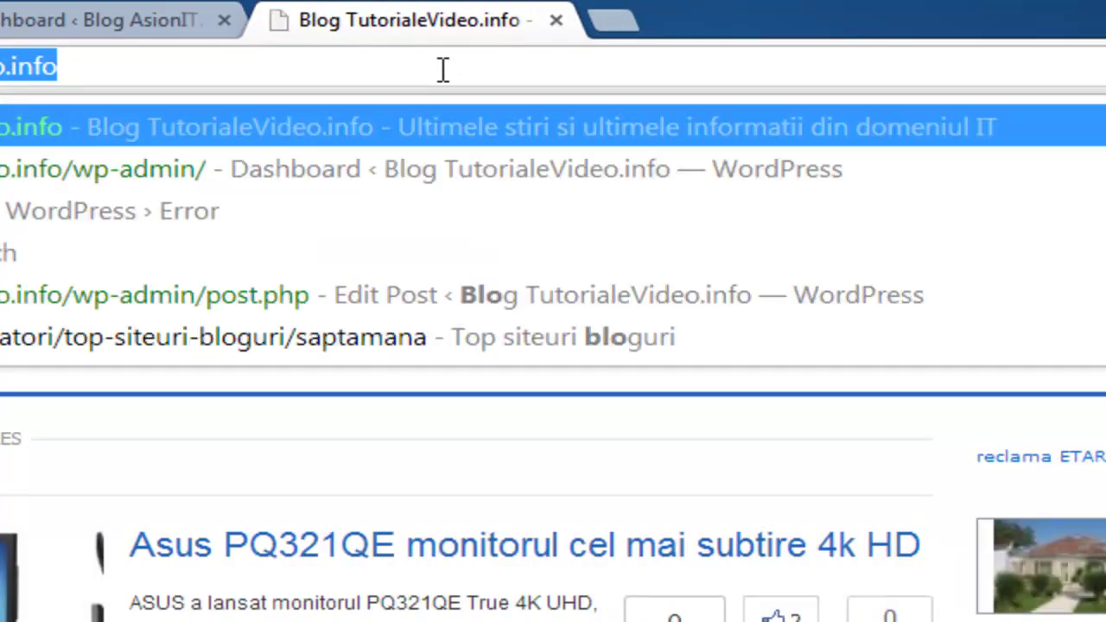
pyautogui.write('g.a')
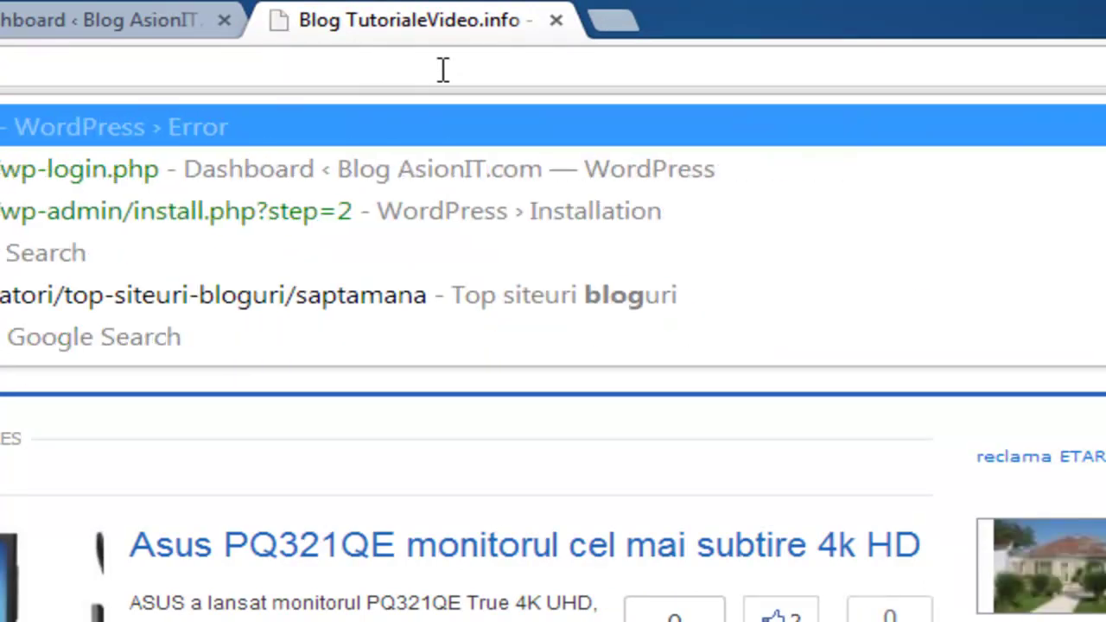
pyautogui.press('Return')
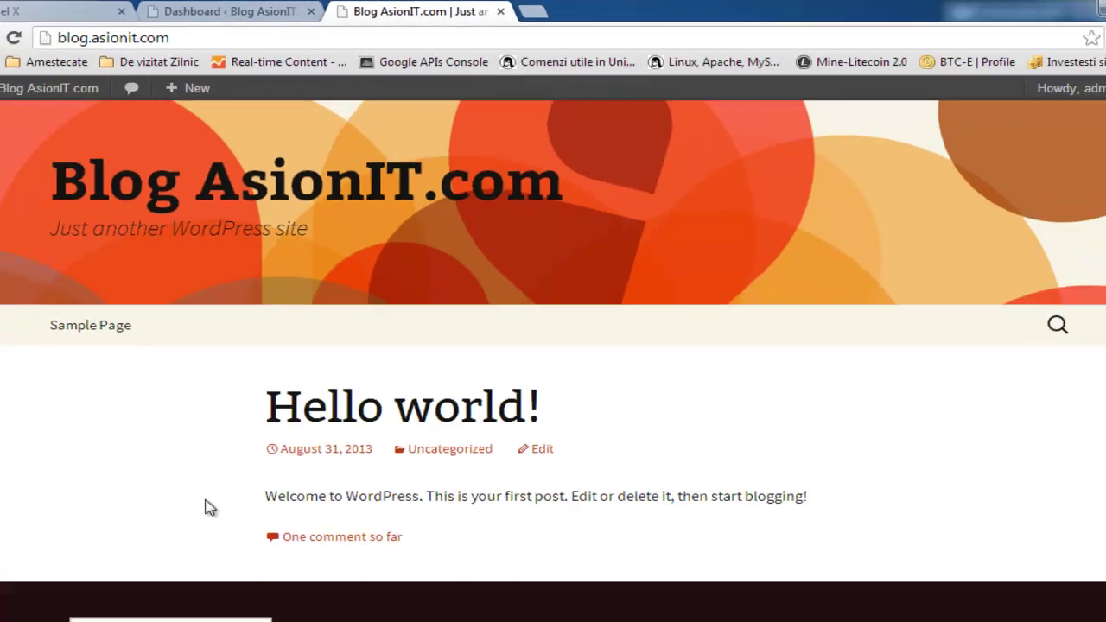
pyautogui.scroll(-1, 209, 507)
pyautogui.scroll(-3, 231, 443)
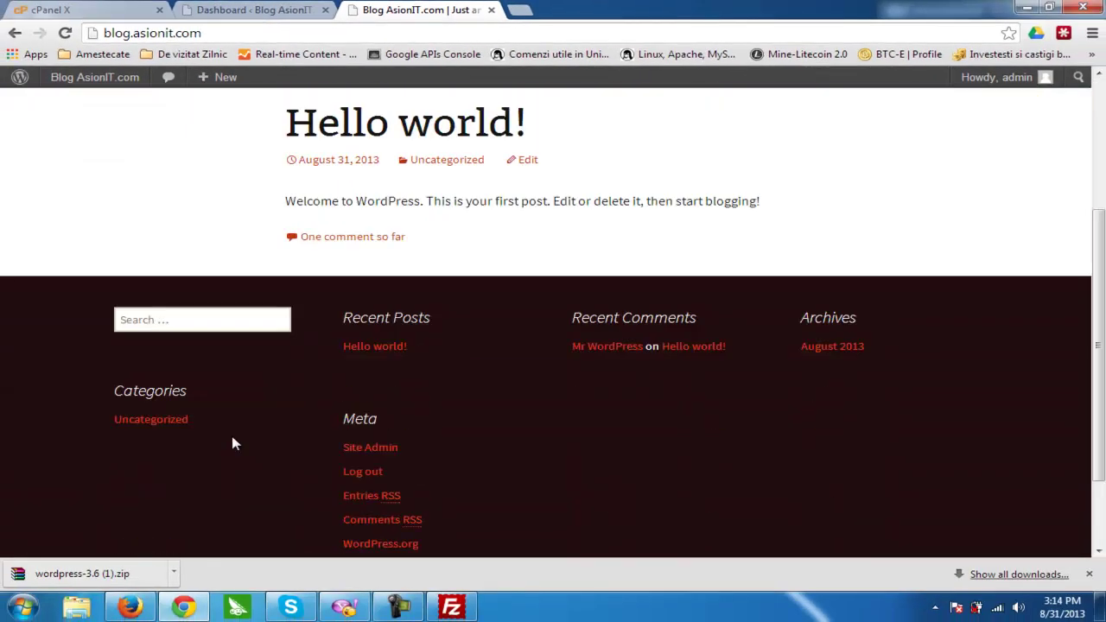
pyautogui.scroll(4, 233, 444)
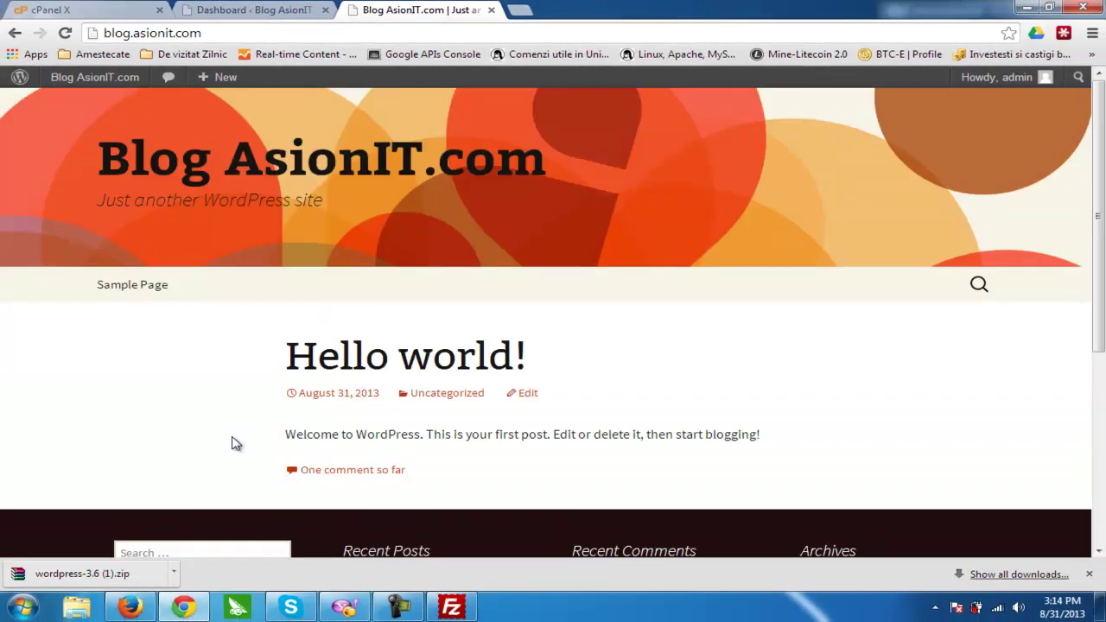